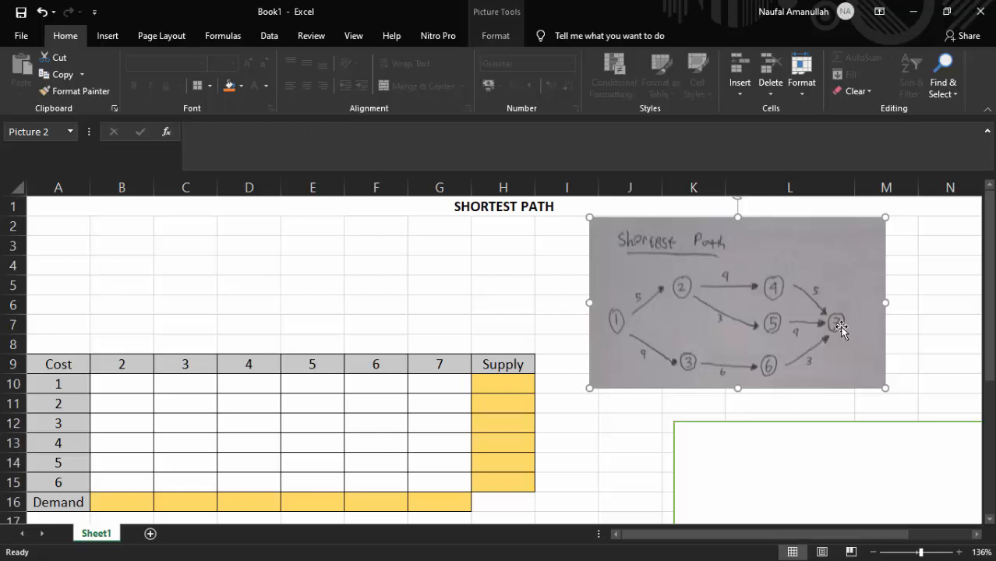
# - Compare the cost table's row and column node labels with the shortest-path network diagram
pyautogui.scroll(4, 841, 328)
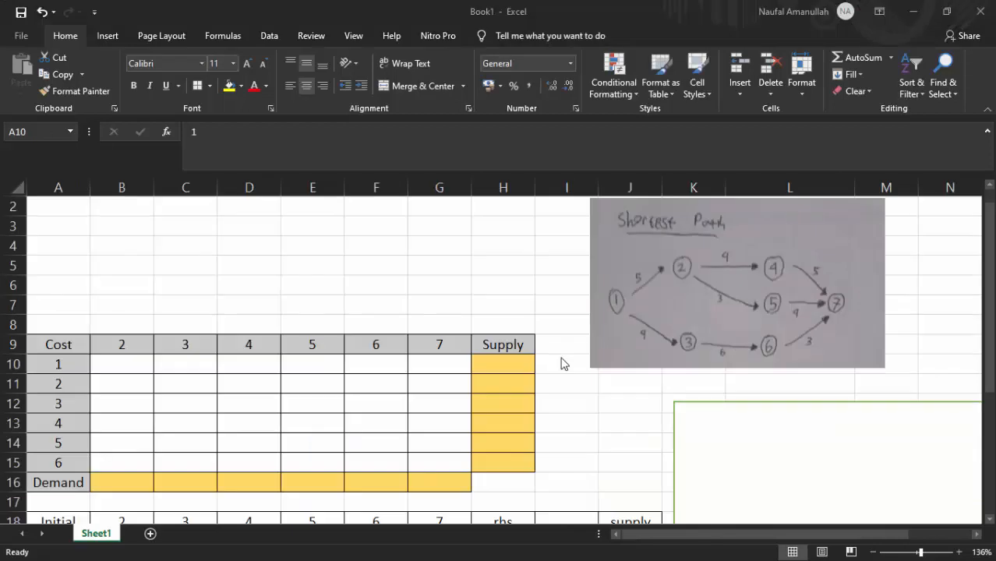
pyautogui.click(73, 362)
pyautogui.click(71, 386)
pyautogui.click(73, 418)
pyautogui.click(81, 364)
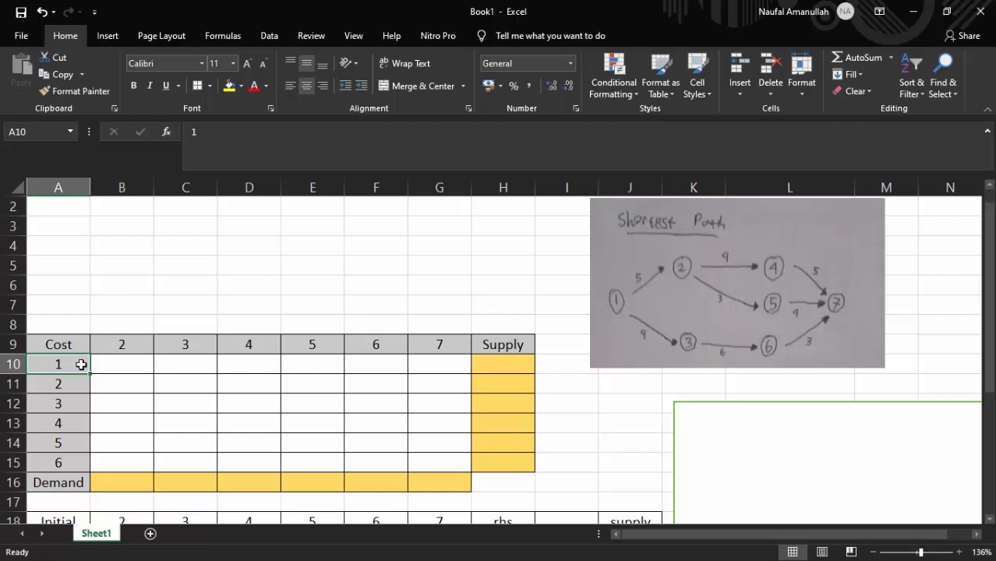
pyautogui.click(119, 345)
pyautogui.click(182, 357)
pyautogui.click(160, 344)
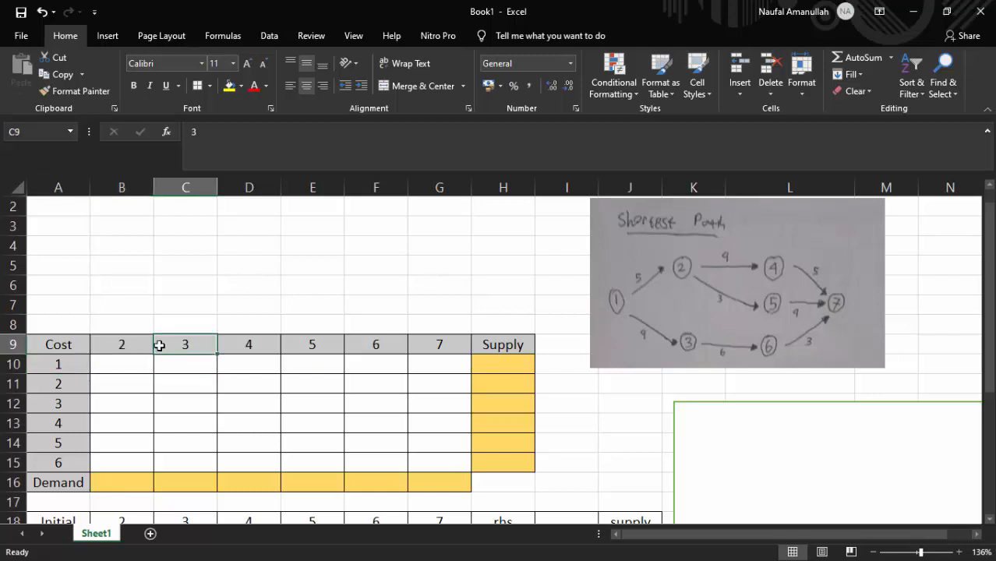
pyautogui.click(142, 343)
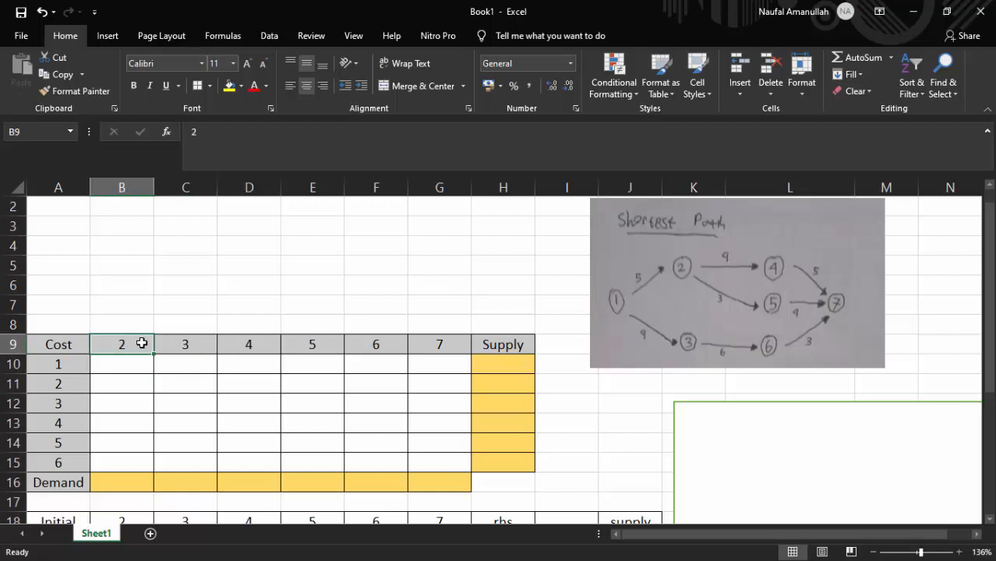
# - Enter the costs from node 1 in row 10: 5 to node 2 and 4 to node 3
pyautogui.click(134, 366)
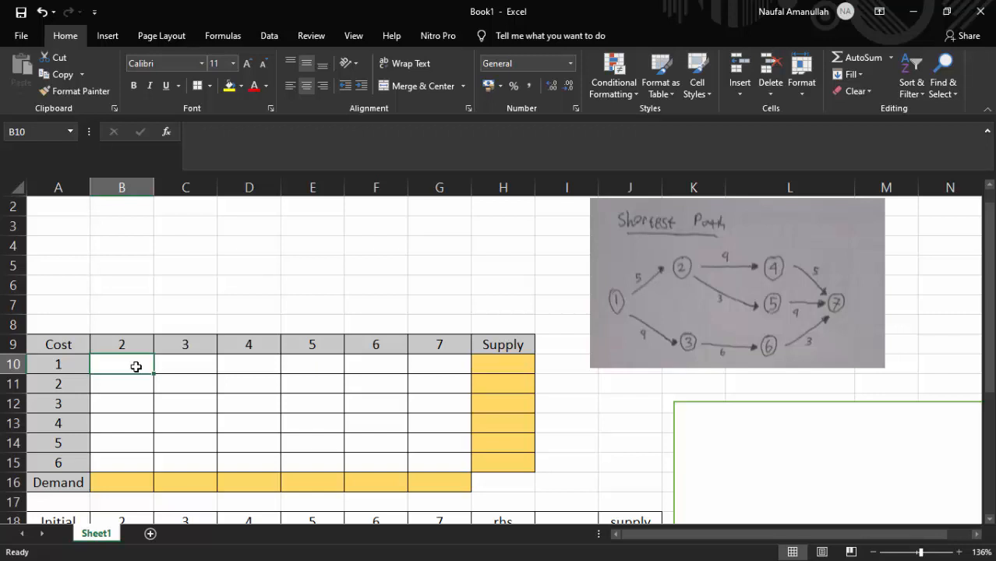
pyautogui.write('5')
pyautogui.click(180, 366)
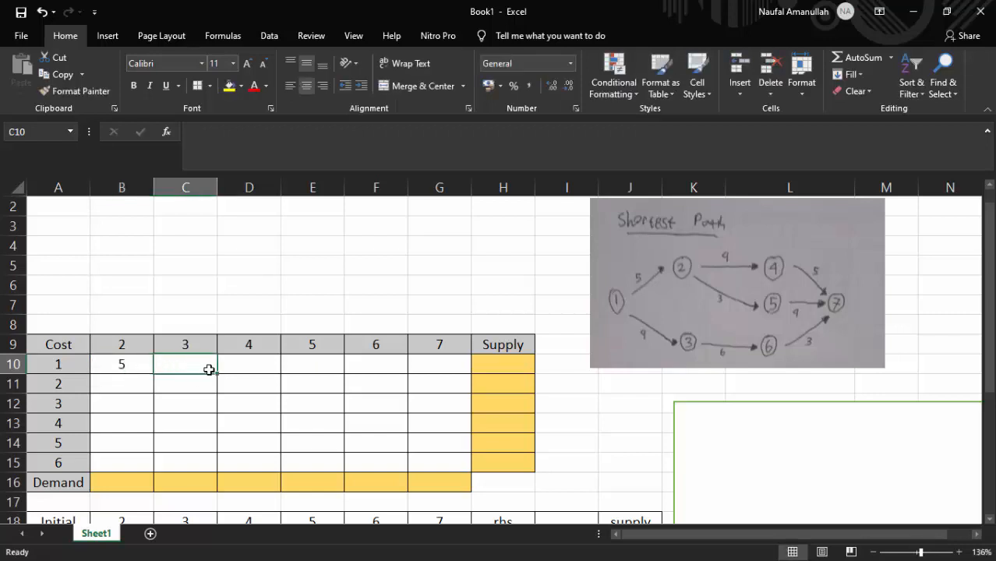
pyautogui.write('4')
# - Fill the costs from node 1 to nodes 4 through 7 in D10:G10 with 10000
pyautogui.click(258, 370)
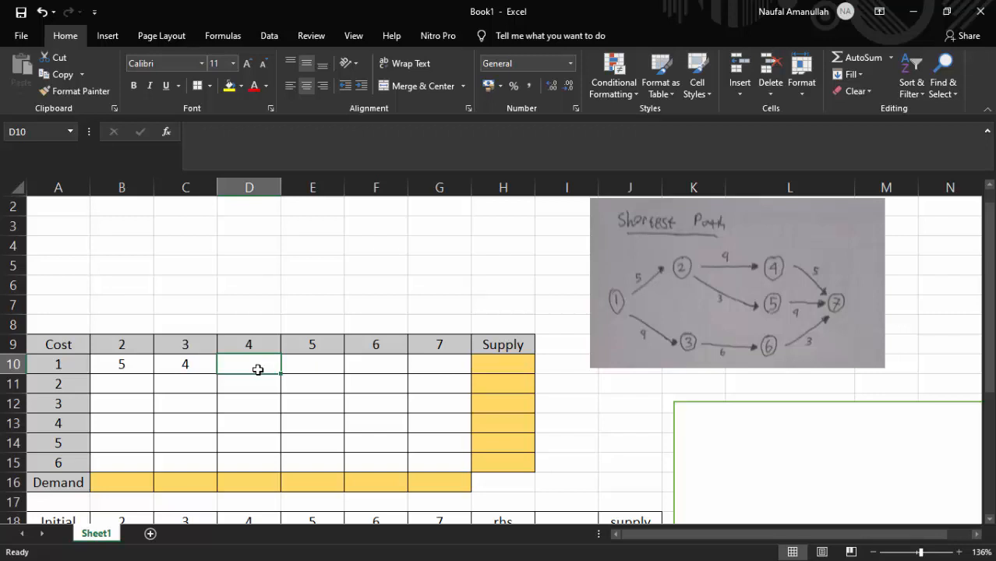
pyautogui.write('10000')
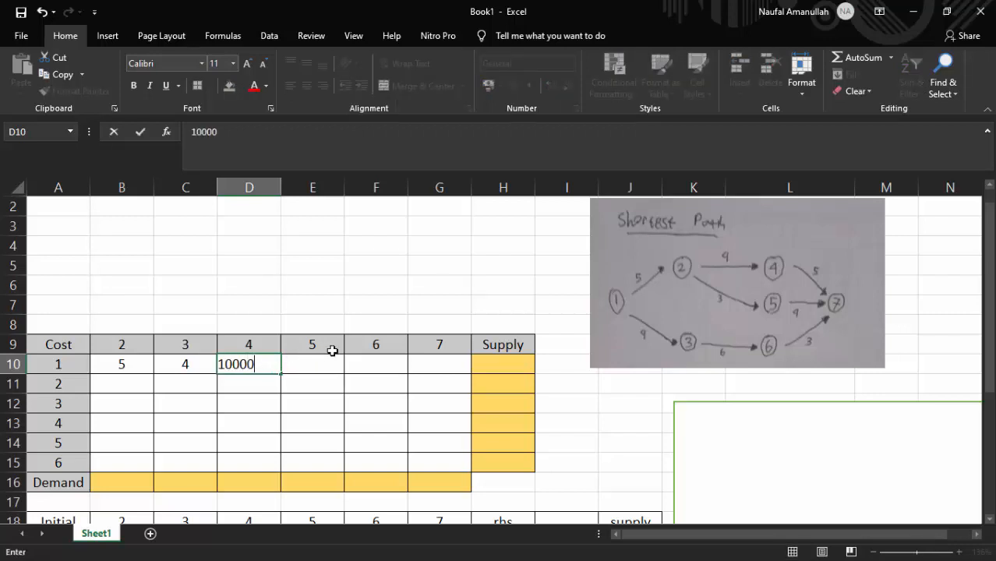
pyautogui.click(336, 365)
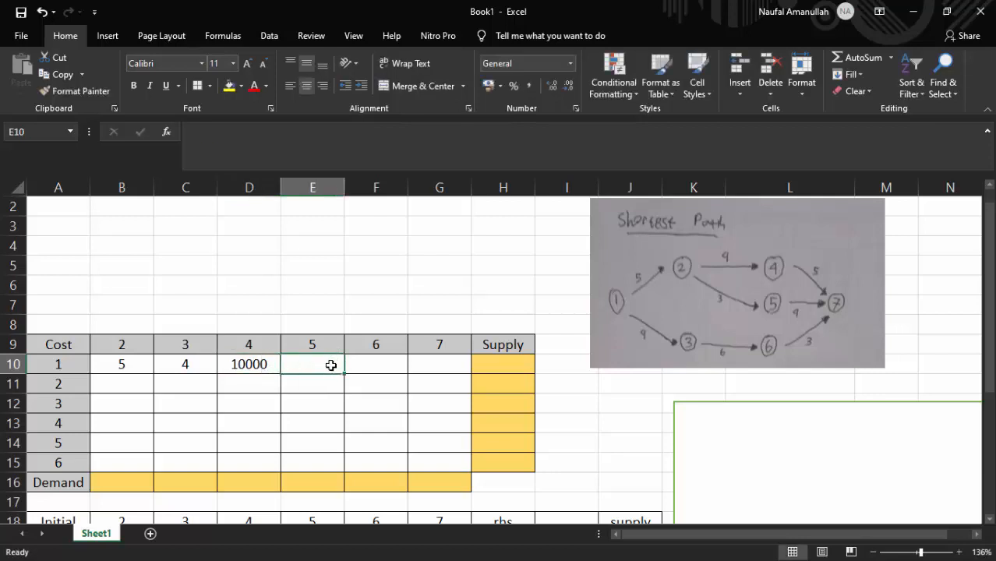
pyautogui.click(258, 364)
pyautogui.click(316, 372)
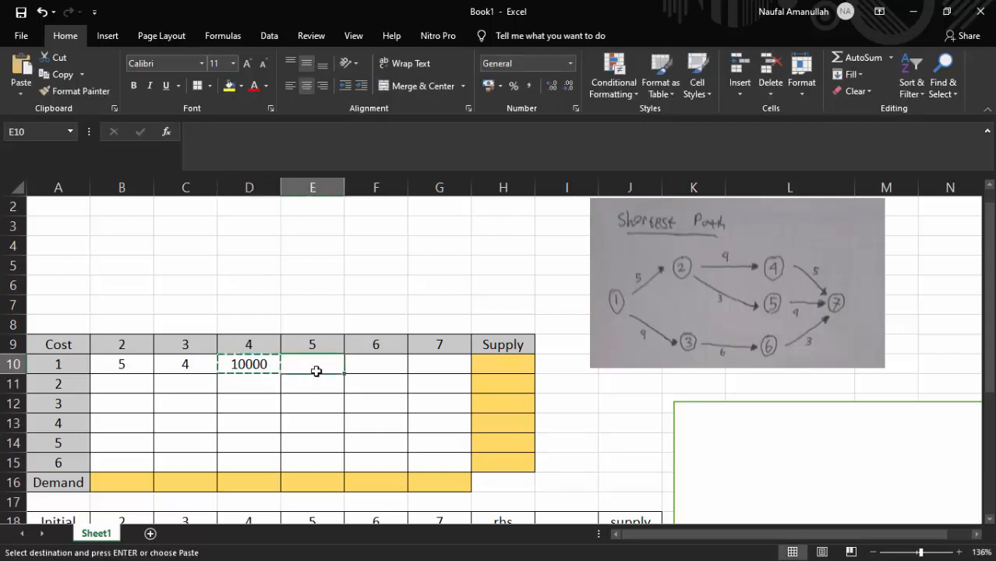
pyautogui.write('10000')
pyautogui.press('ctrl')
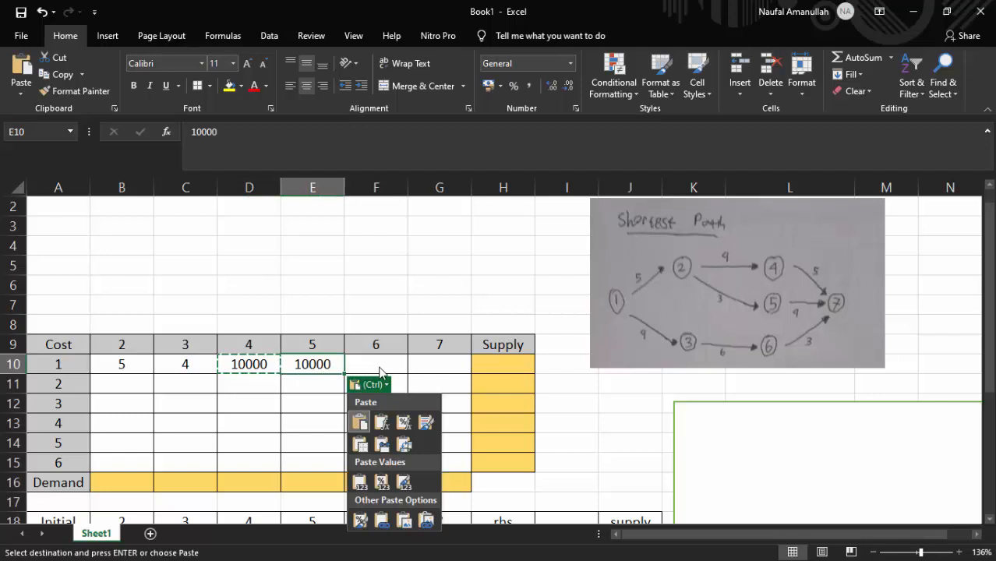
pyautogui.click(379, 366)
pyautogui.click(396, 367)
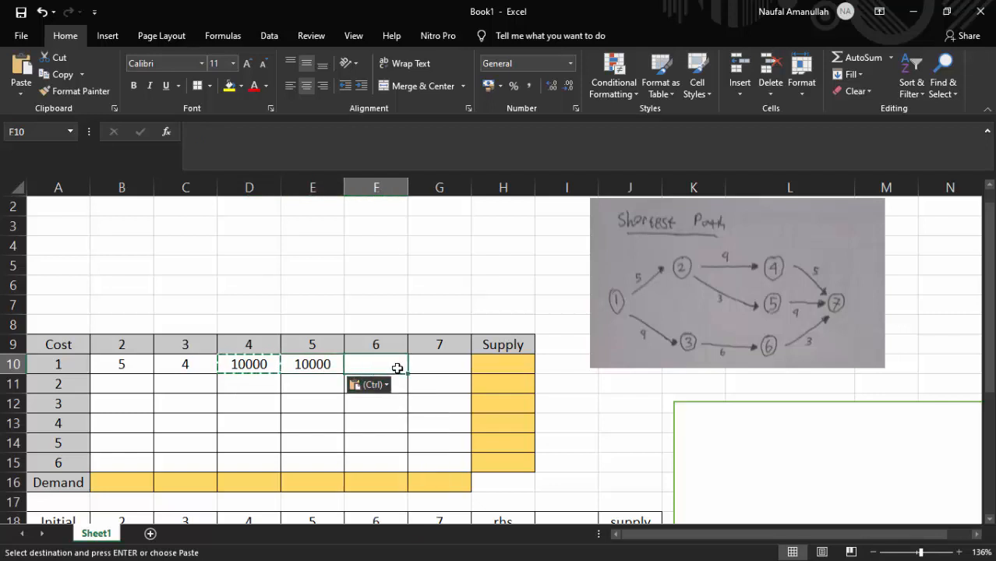
pyautogui.write('10000')
pyautogui.click(431, 367)
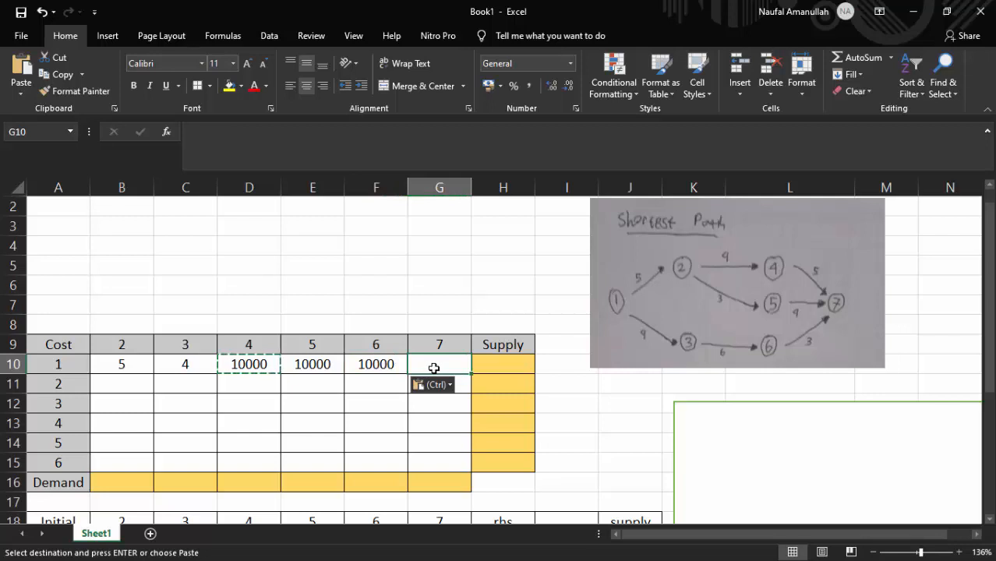
pyautogui.write('10000')
# - For node 2 in row 11, enter a cost of 0 to node 2 and 10000 to node 3
pyautogui.click(125, 381)
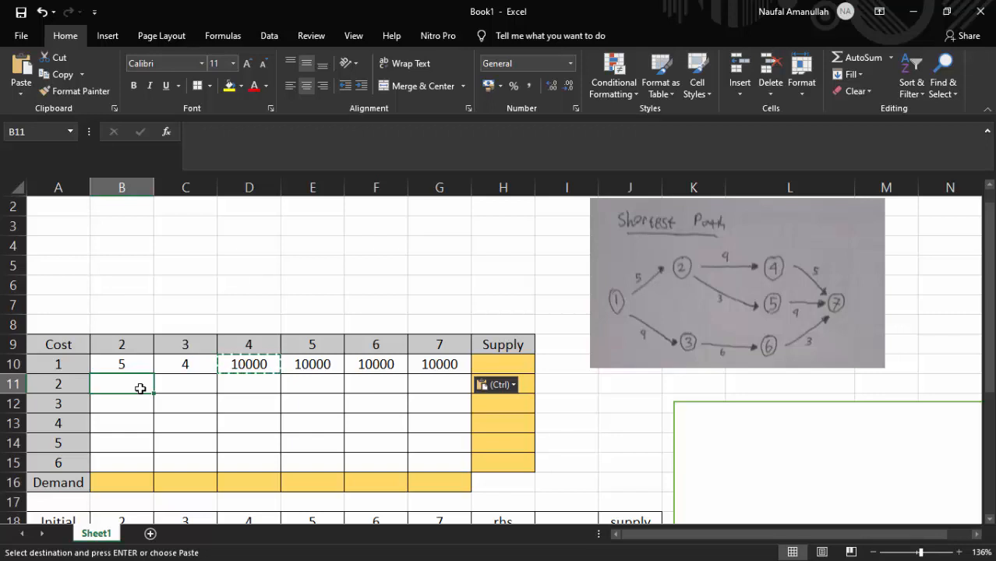
pyautogui.write('0')
pyautogui.click(184, 389)
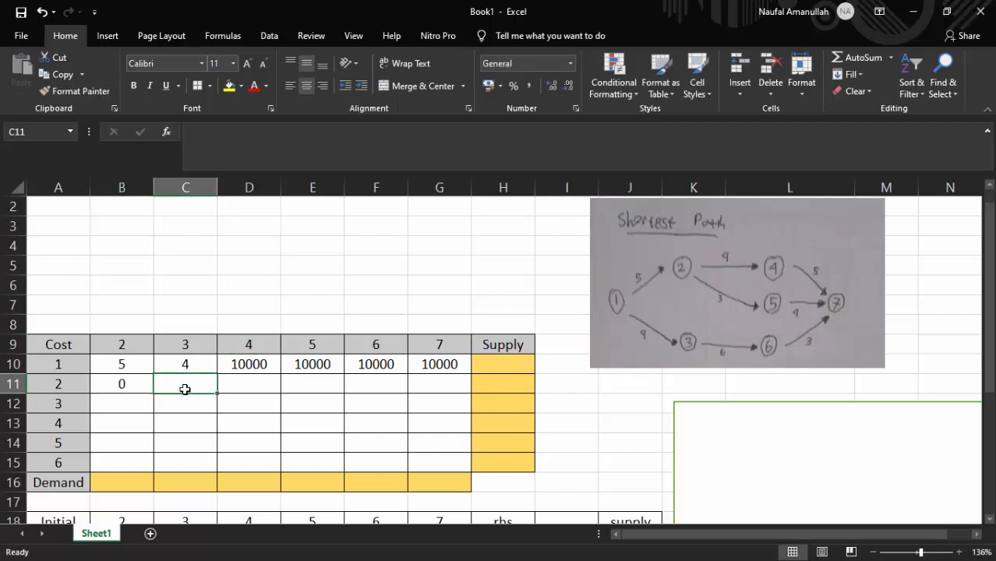
pyautogui.click(241, 371)
pyautogui.hotkey('ctrl', 'c')
pyautogui.click(207, 381)
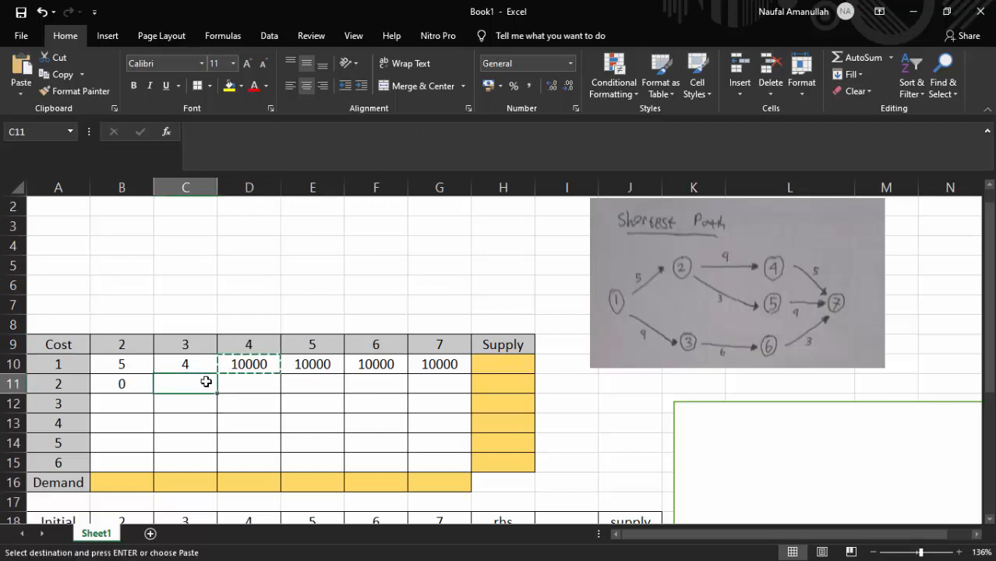
pyautogui.hotkey('ctrl', 'v')
# - Enter the costs from node 2 as 4 to node 4 and 3 to node 5
pyautogui.click(238, 385)
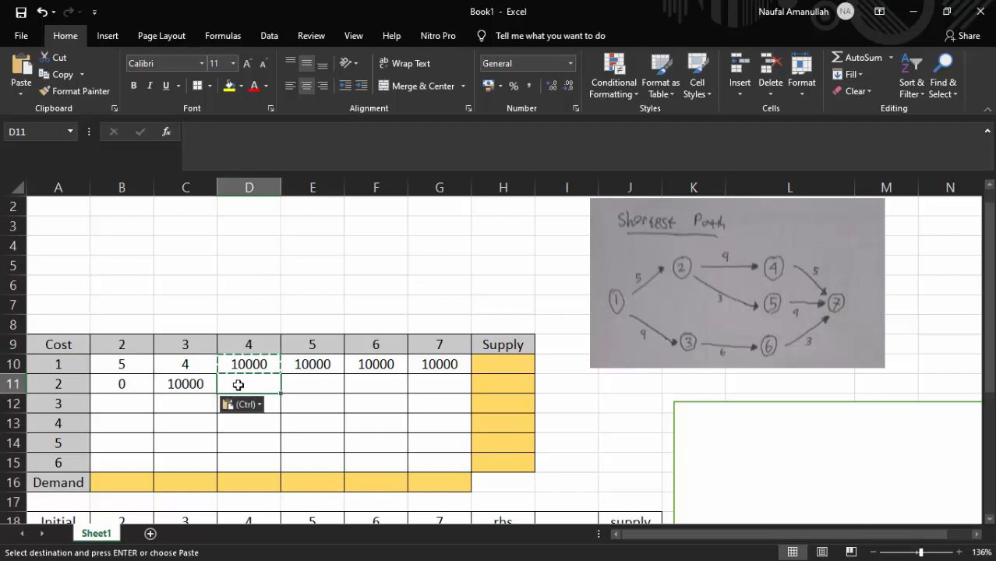
pyautogui.write('4')
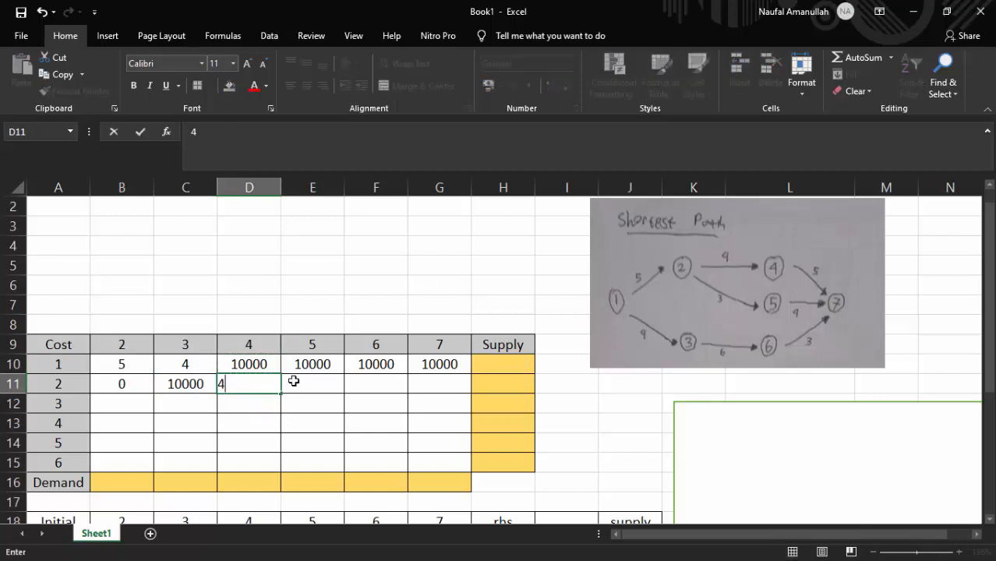
pyautogui.click(311, 384)
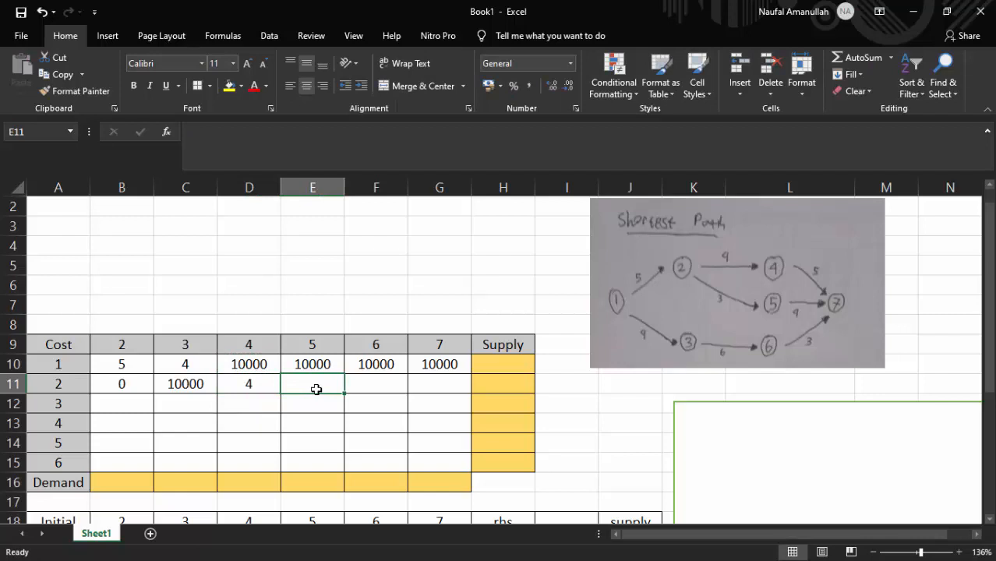
pyautogui.write('3')
# - Copy the 10000 cost into F11 and G11 for the links from node 2 to nodes 6 and 7
pyautogui.click(375, 380)
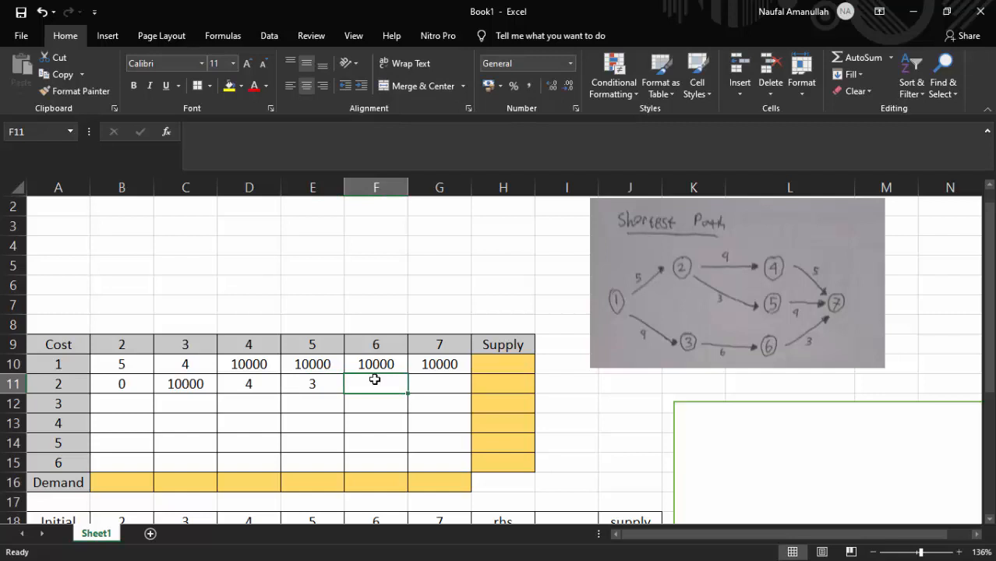
pyautogui.click(384, 359)
pyautogui.hotkey('ctrl', 'c')
pyautogui.click(379, 389)
pyautogui.hotkey('ctrl', 'v')
pyautogui.click(424, 386)
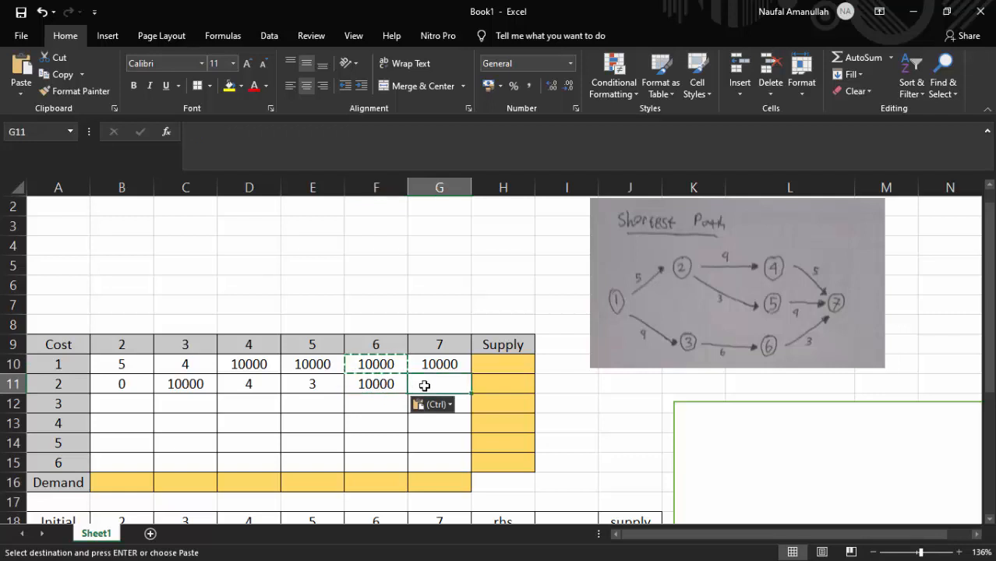
pyautogui.hotkey('ctrl', 'v')
pyautogui.click(378, 405)
pyautogui.click(259, 407)
pyautogui.click(160, 407)
pyautogui.click(142, 406)
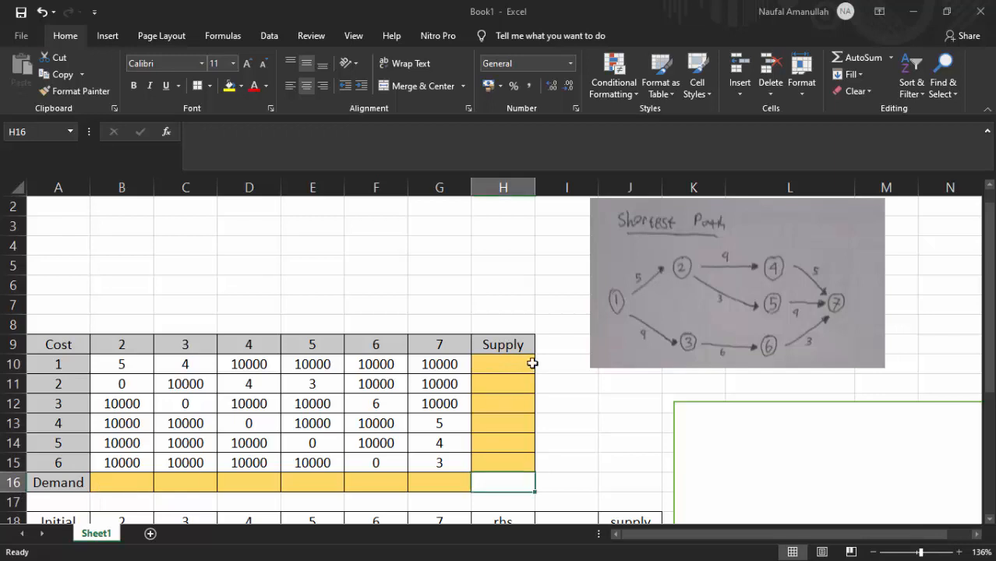
# - Enter a supply of 1 for each of nodes 1 to 6 in H10:H15, with <= beside the first one
pyautogui.click(511, 361)
pyautogui.write('1')
pyautogui.press('Return')
pyautogui.write('1')
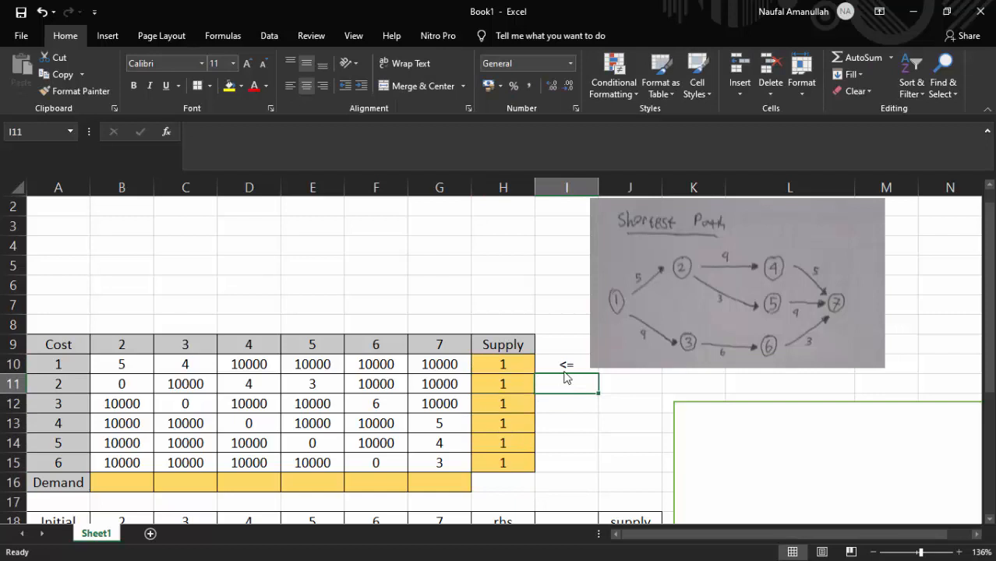
pyautogui.click(565, 365)
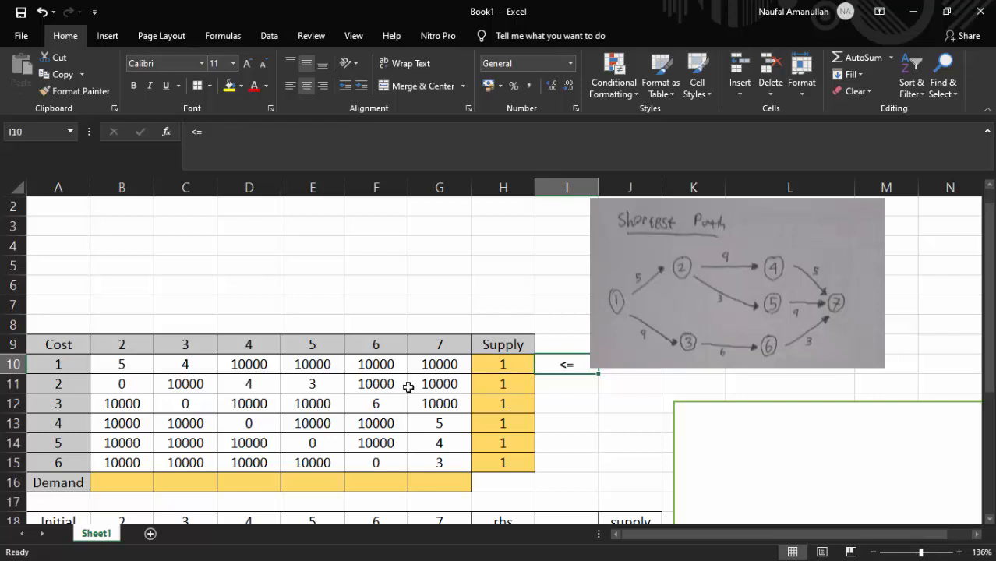
# - Enter a demand of 1 for node 2 and fill it across to node 7 in B16:G16
pyautogui.click(99, 484)
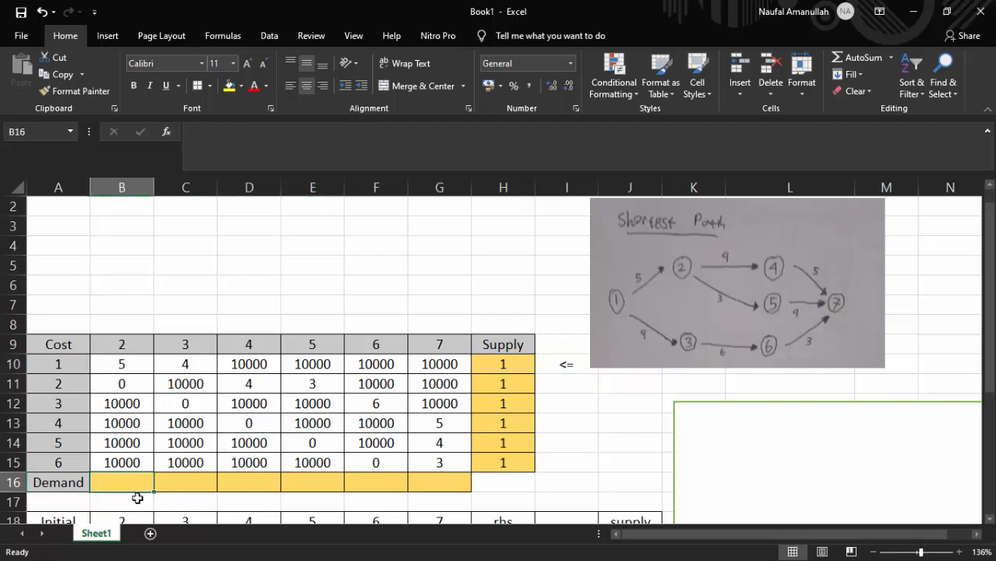
pyautogui.write('1')
pyautogui.press('Tab')
pyautogui.click(137, 483)
pyautogui.moveTo(163, 495); pyautogui.dragTo(458, 494)
# - Enter the >= sign in B17, below the first demand value
pyautogui.click(137, 496)
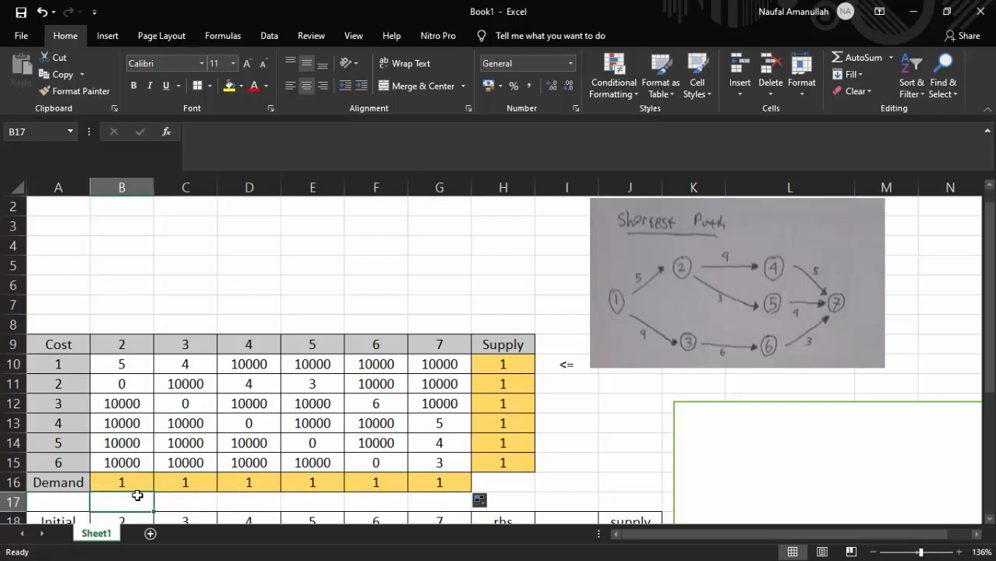
pyautogui.write('>[')
pyautogui.press('BackSpace')
pyautogui.write('=')
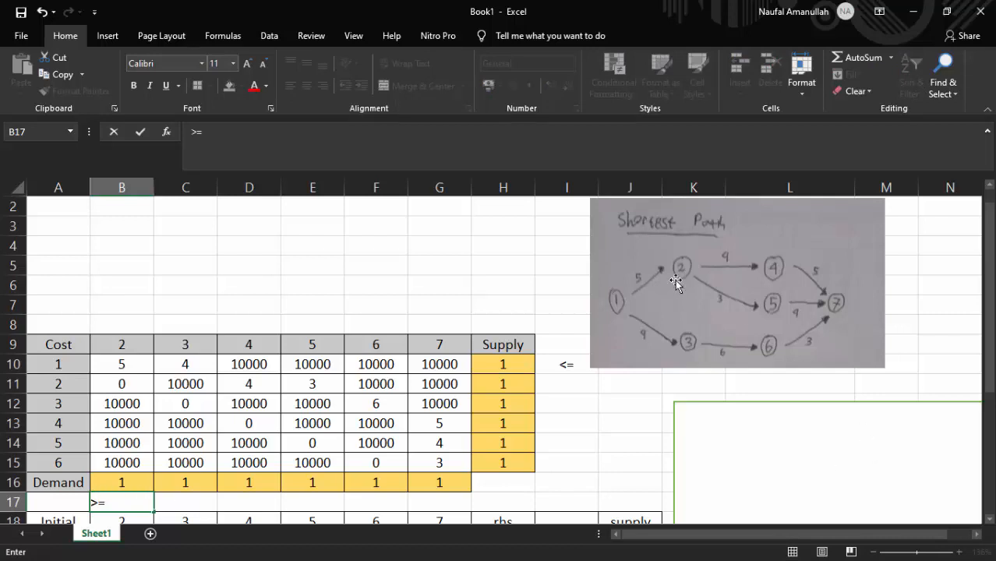
pyautogui.click(710, 279)
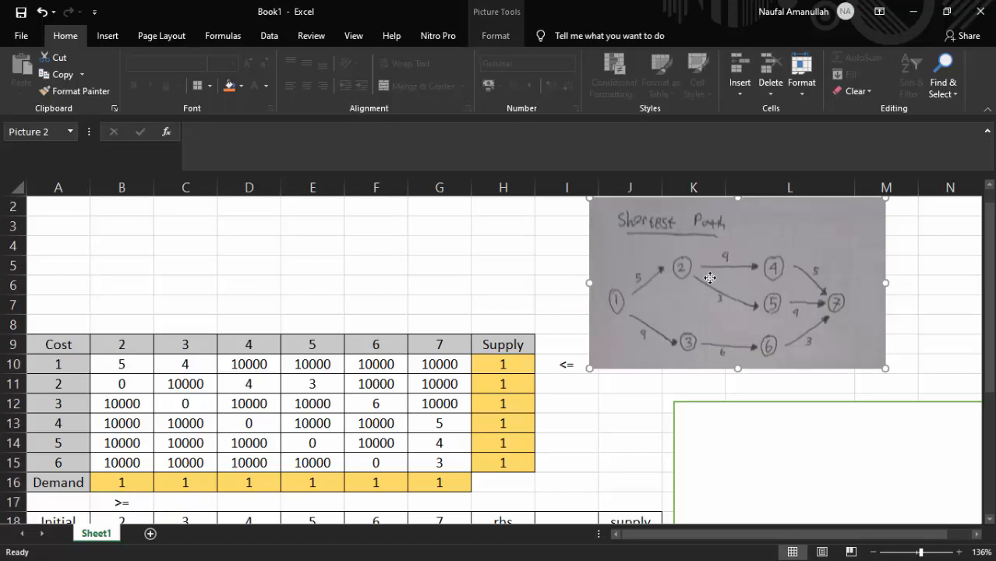
pyautogui.click(130, 503)
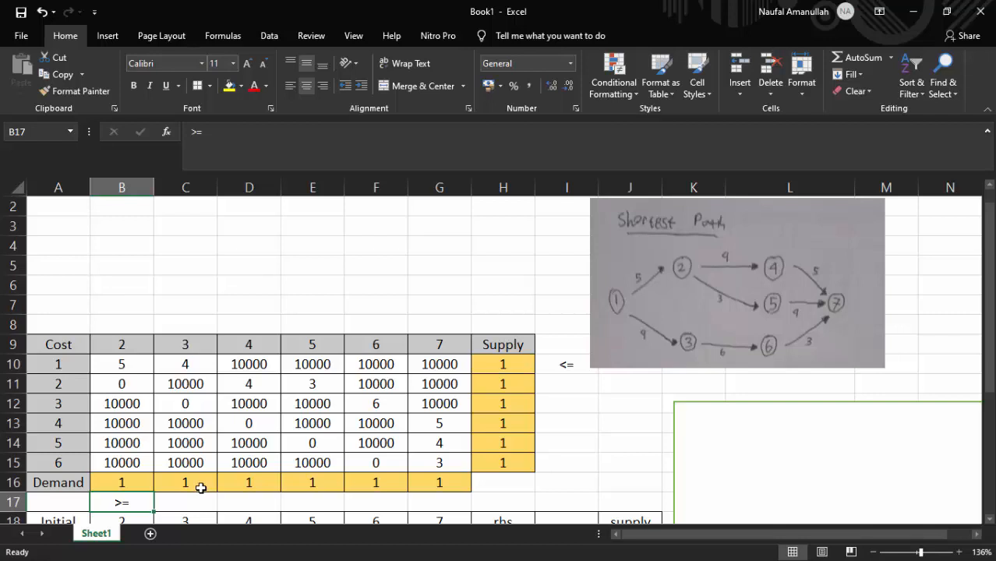
# - Move the empty rectangle so it sits directly below the network picture, beside the cost table
pyautogui.click(614, 441)
pyautogui.scroll(-2, 935, 288)
pyautogui.click(752, 396)
pyautogui.moveTo(752, 396); pyautogui.dragTo(759, 407)
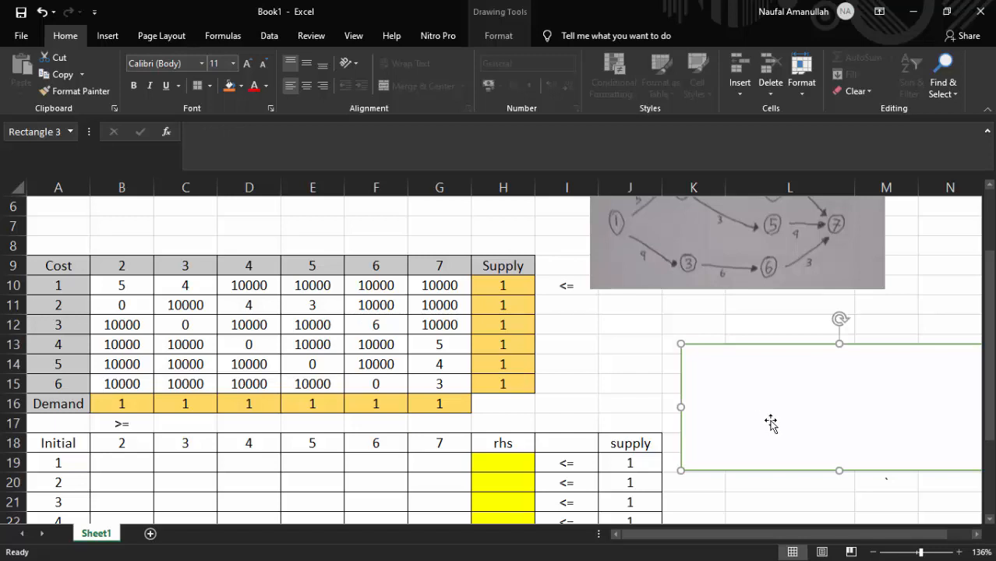
pyautogui.moveTo(770, 422); pyautogui.dragTo(685, 373)
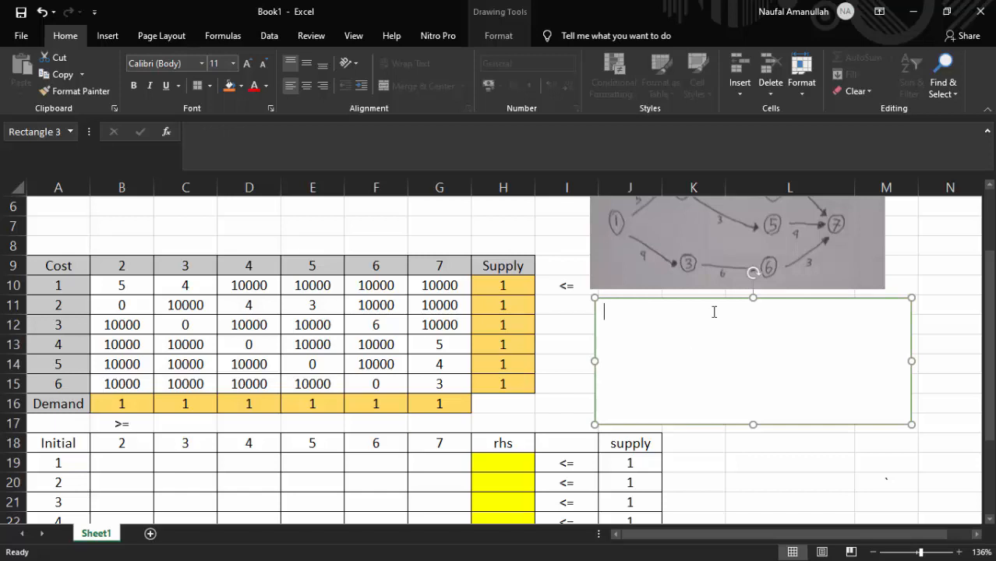
# - Write "fo:" in the rectangle and start the objective function on a new line as MIN Z = 5X12 + 4X13
pyautogui.write('fo')
pyautogui.write(': ')
pyautogui.write('MIN XZ')
pyautogui.press('BackSpace')
pyautogui.press('BackSpace')
pyautogui.write('Zn')
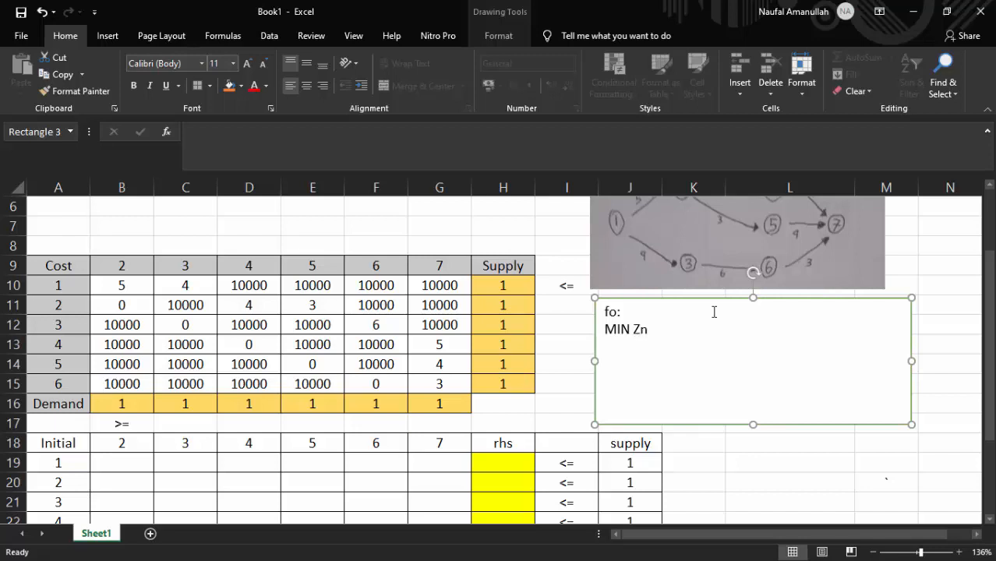
pyautogui.press('BackSpace')
pyautogui.write('= 5X12')
pyautogui.write('+ 4X13')
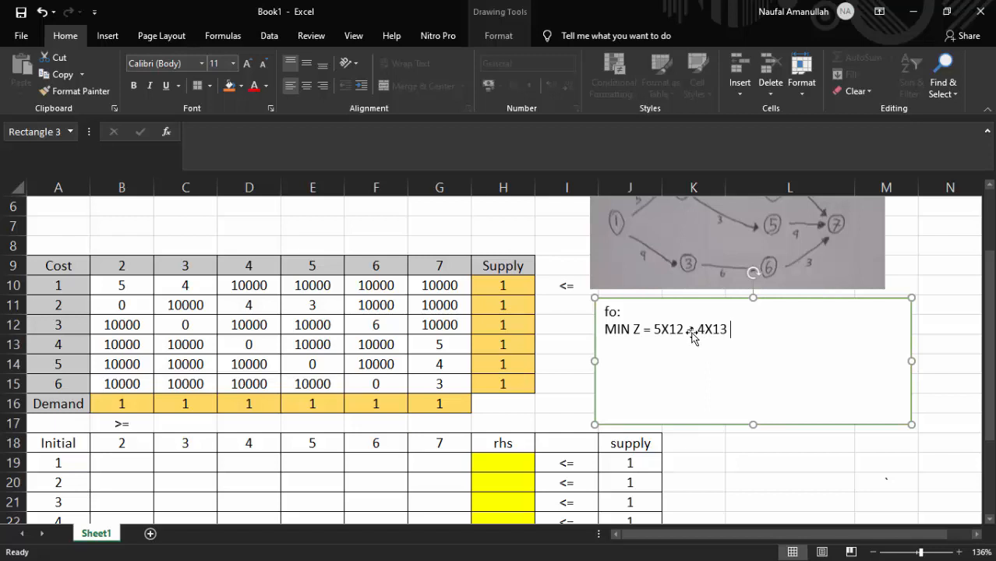
# - Continue the objective function with + 10000X14 + 10000X15+, a run of dots, and the closing term 3X67
pyautogui.write(' + 4')
pyautogui.press('BackSpace')
pyautogui.write('10000X14')
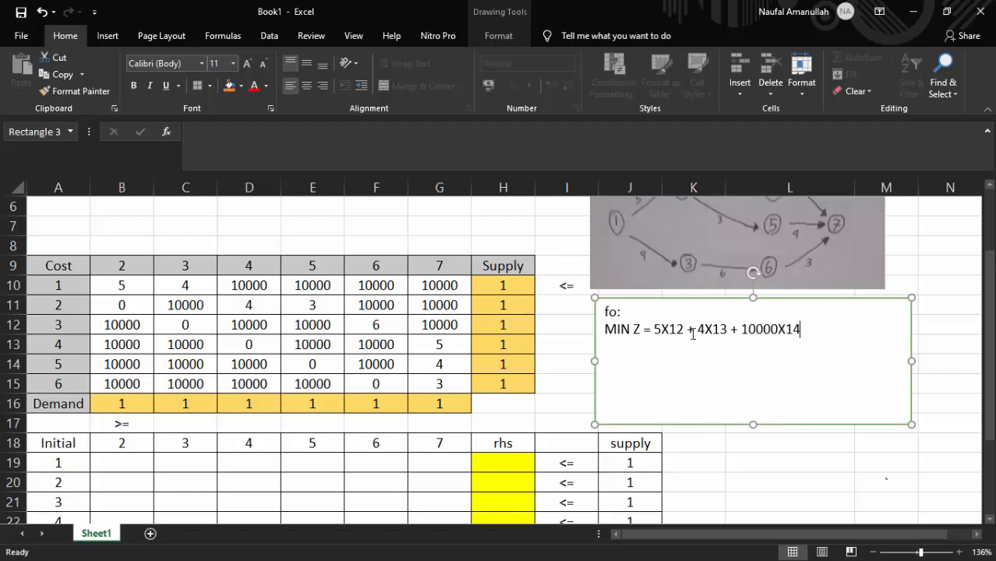
pyautogui.write(' + 10000X15')
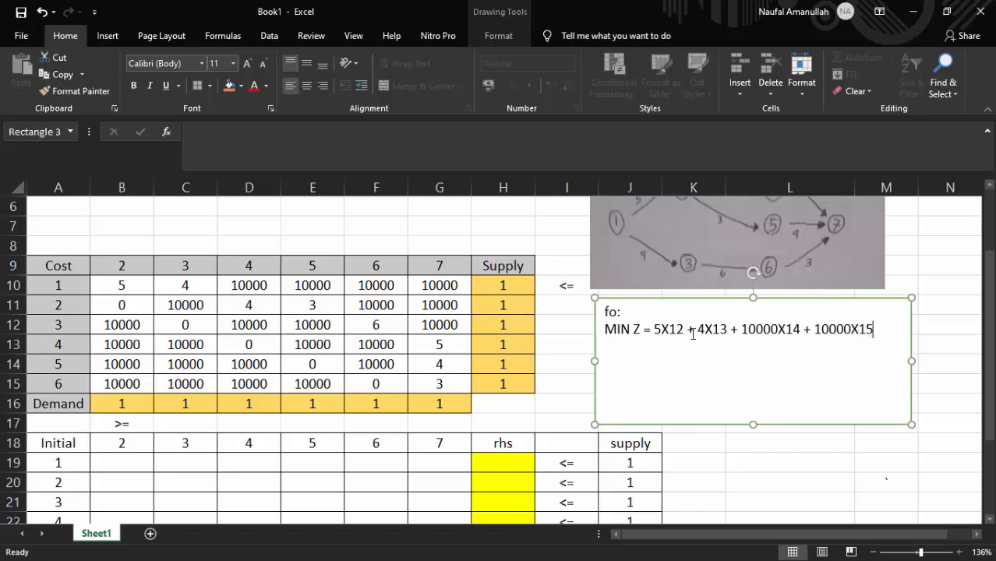
pyautogui.write('+')
pyautogui.moveTo(121, 281); pyautogui.dragTo(442, 384)
pyautogui.click(879, 329)
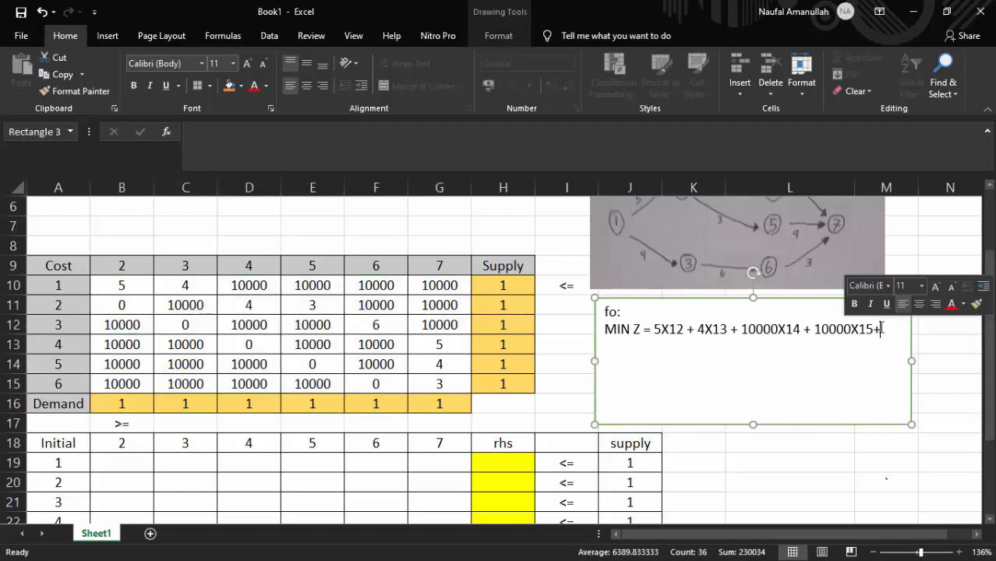
pyautogui.write('..........')
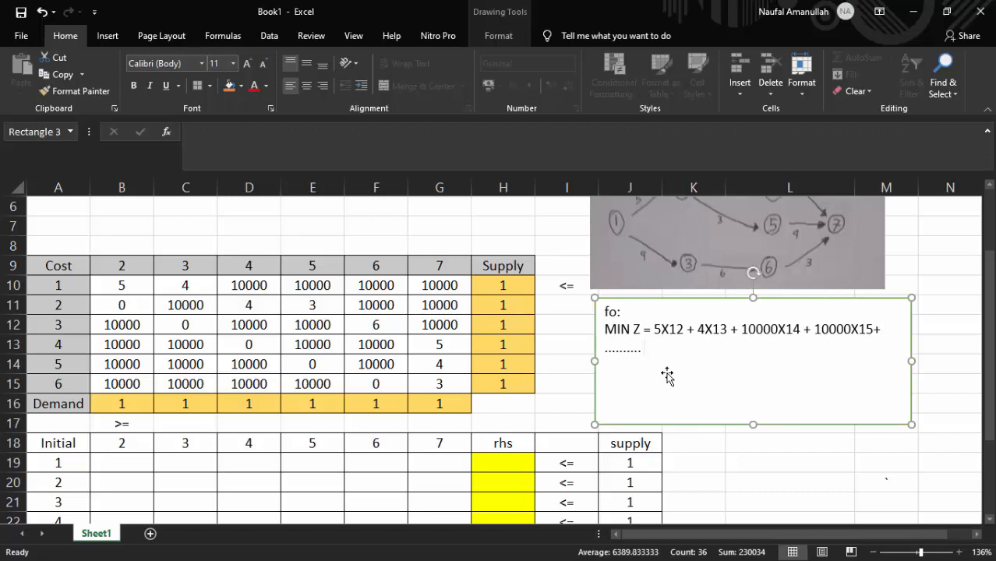
pyautogui.write('3X')
pyautogui.write('67')
# - Below the objective function, write "fk" and the constraint expression 5X12+4X13+10000X14+10000X15+10000X16+10000X17 on a new line
pyautogui.write('fk')
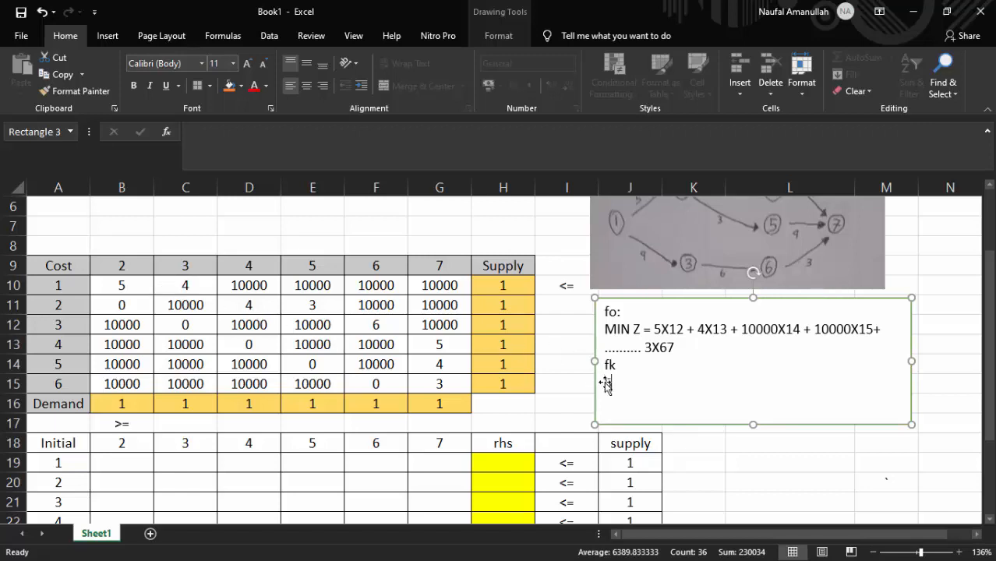
pyautogui.write('1X12+4X13+1')
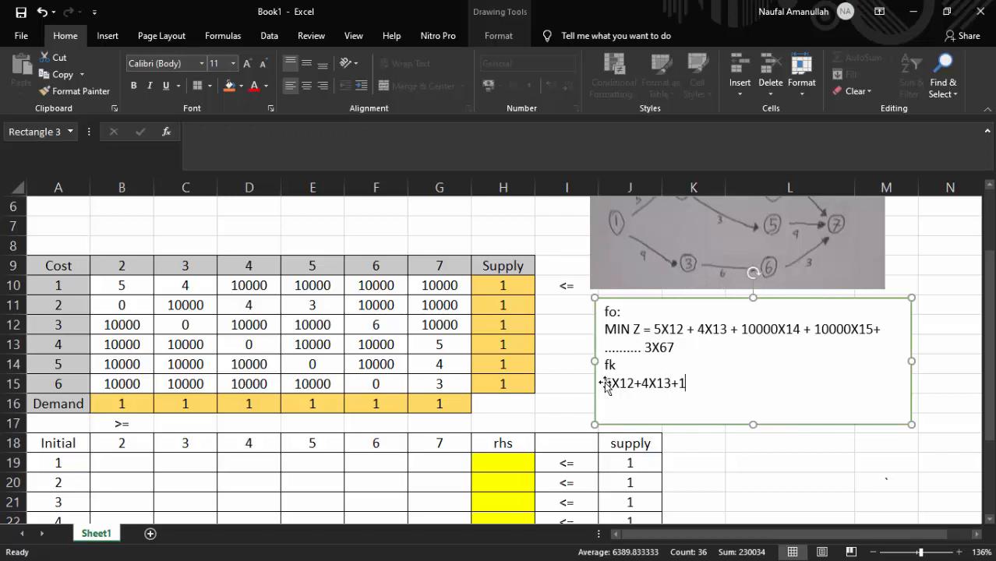
pyautogui.write('0000X14')
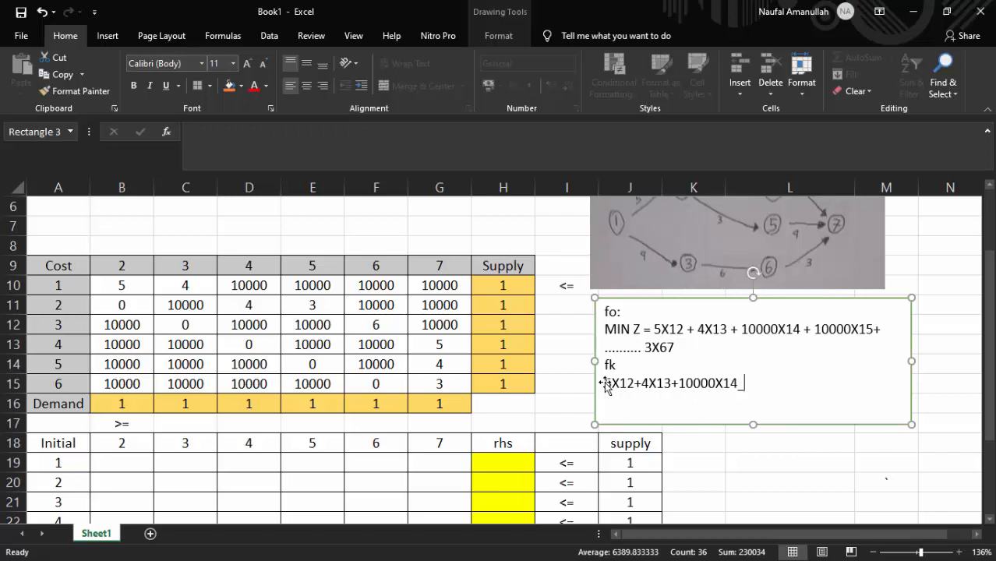
pyautogui.write(' 10')
pyautogui.press('BackSpace')
pyautogui.press('BackSpace')
pyautogui.press('BackSpace')
pyautogui.write('+10000X1')
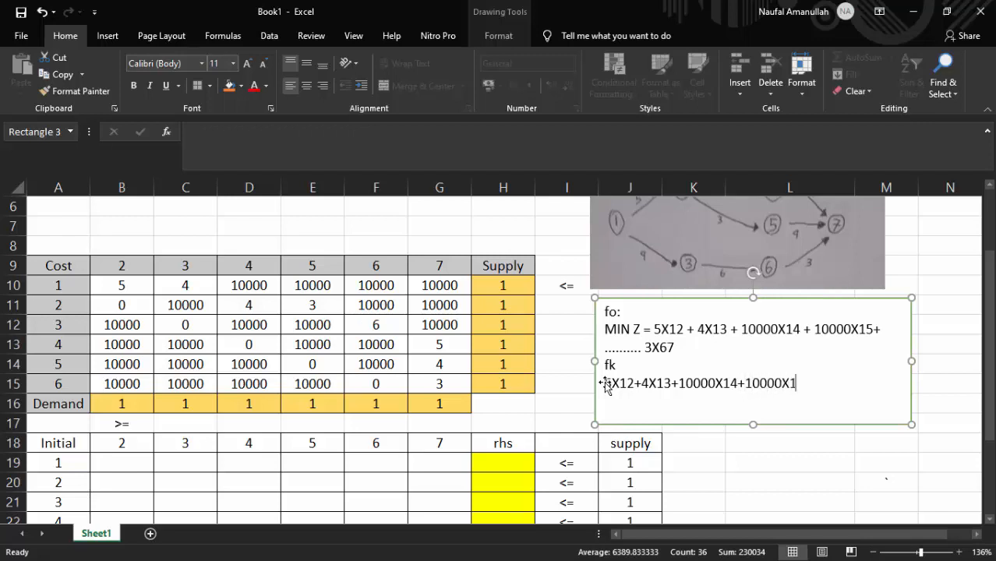
pyautogui.write('5+10000X16')
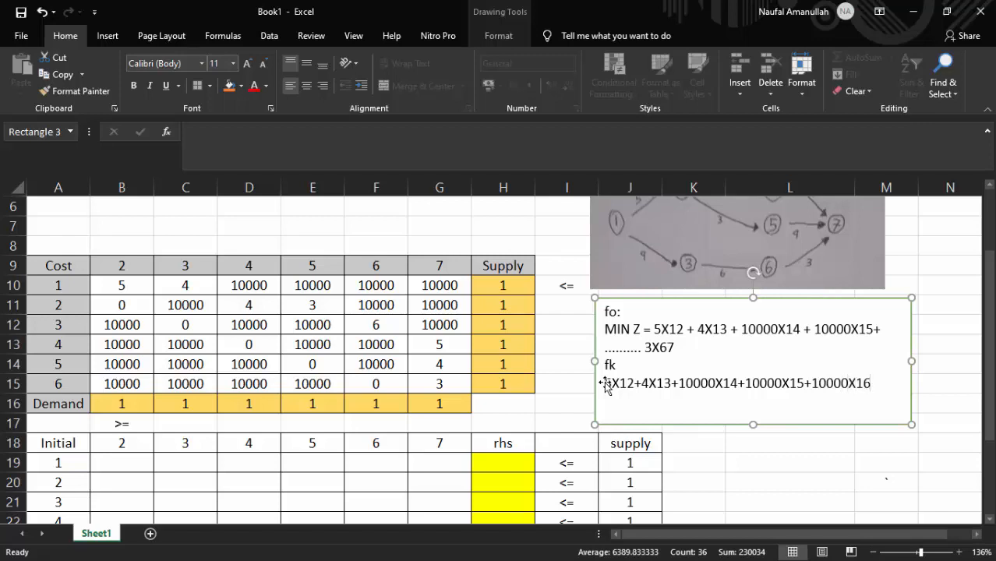
pyautogui.write('+10000X17')
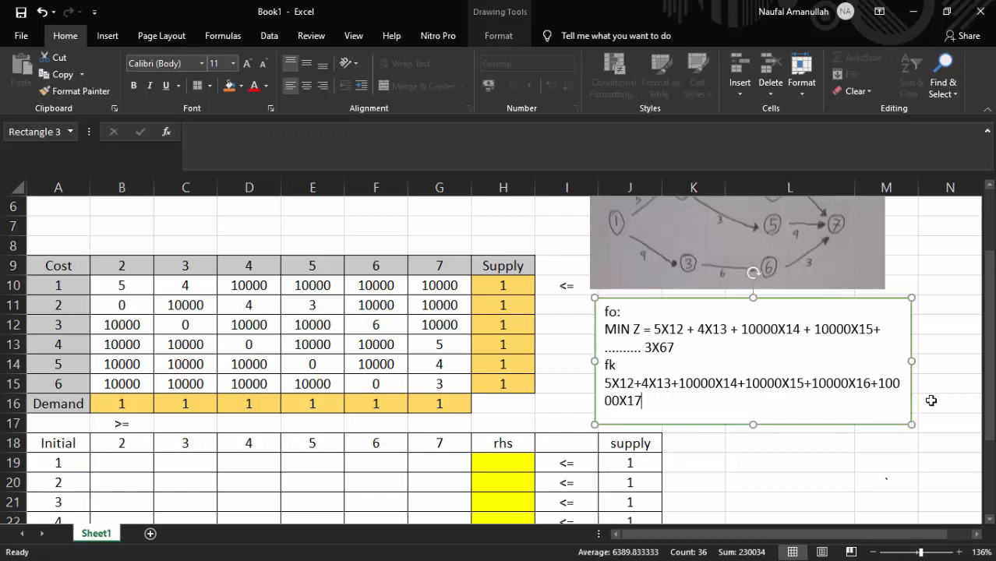
# - Widen the rectangle so the constraint expression fits on one line, and shift it toward the cost table
pyautogui.moveTo(911, 362); pyautogui.dragTo(965, 367)
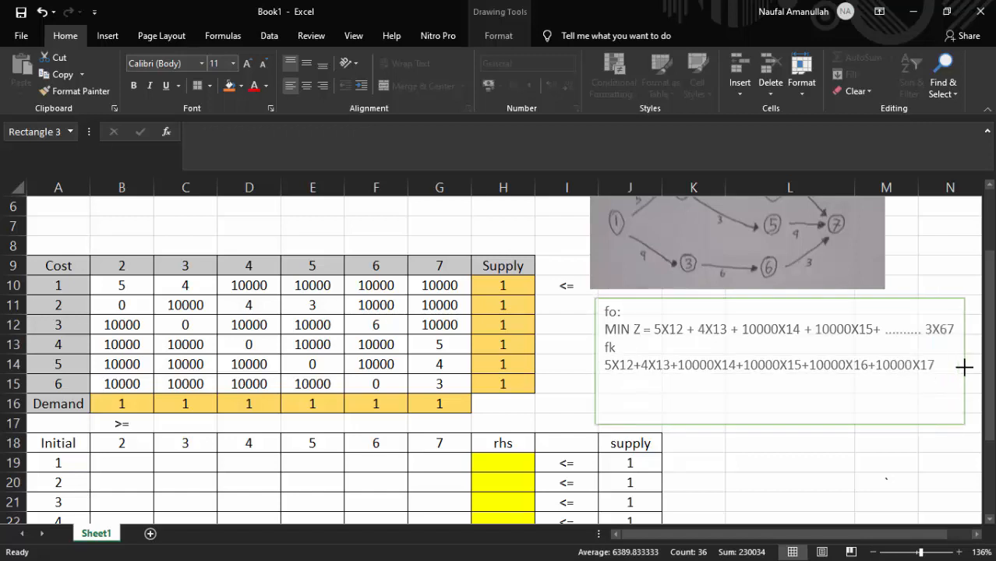
pyautogui.moveTo(685, 299); pyautogui.dragTo(644, 300)
pyautogui.moveTo(922, 365); pyautogui.dragTo(940, 366)
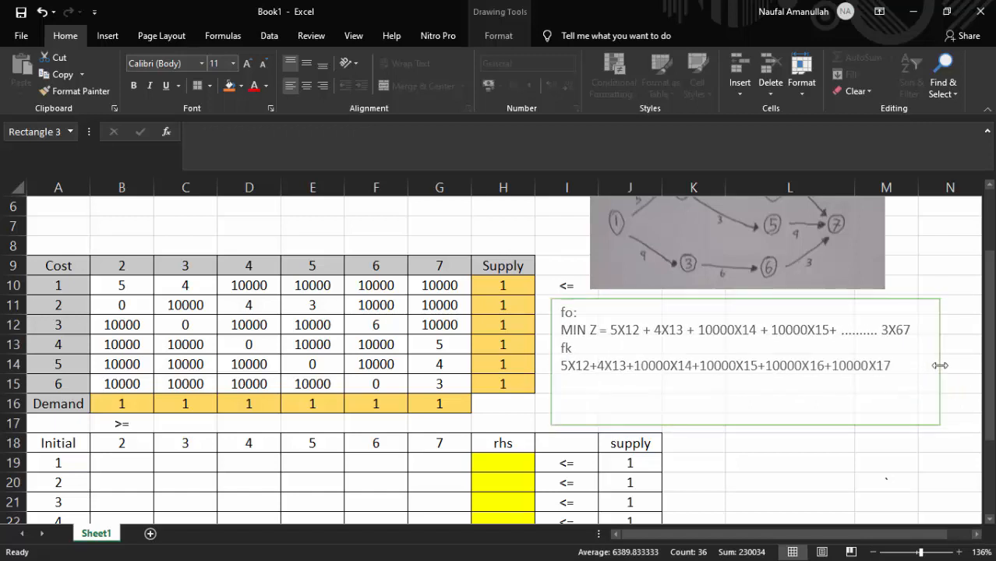
# - Complete the first supply constraint with <=1 and add a dotted line below it ending in <=1
pyautogui.click(905, 366)
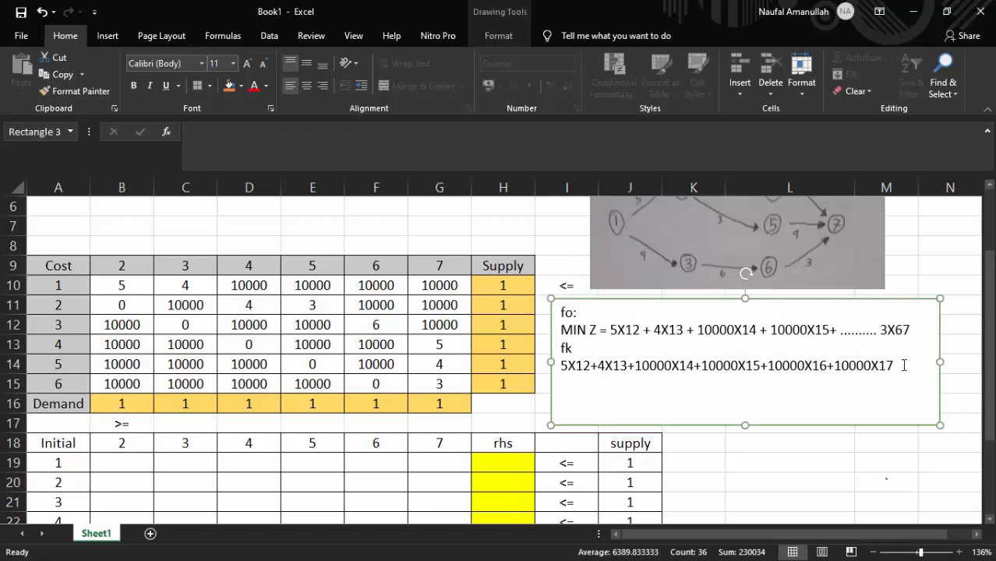
pyautogui.write('<=')
pyautogui.write('1')
pyautogui.write('...................')
pyautogui.write('........')
pyautogui.press('Tab')
pyautogui.press('BackSpace')
pyautogui.write('<=1')
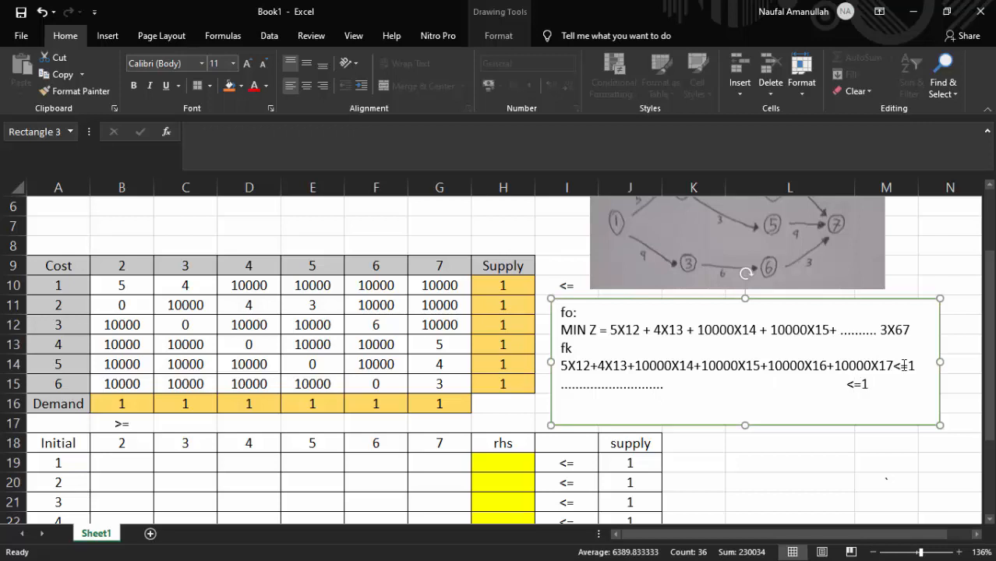
pyautogui.click(65, 384)
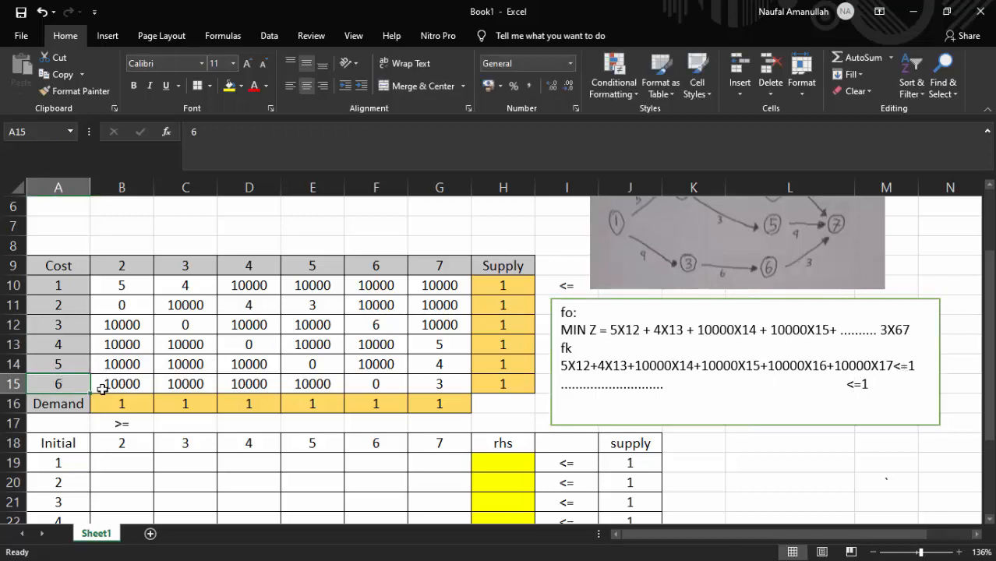
# - On a new line in the rectangle, write the demand constraint 5X12+0X22+10000(X32+X42+X52+X62) >=1
pyautogui.click(577, 405)
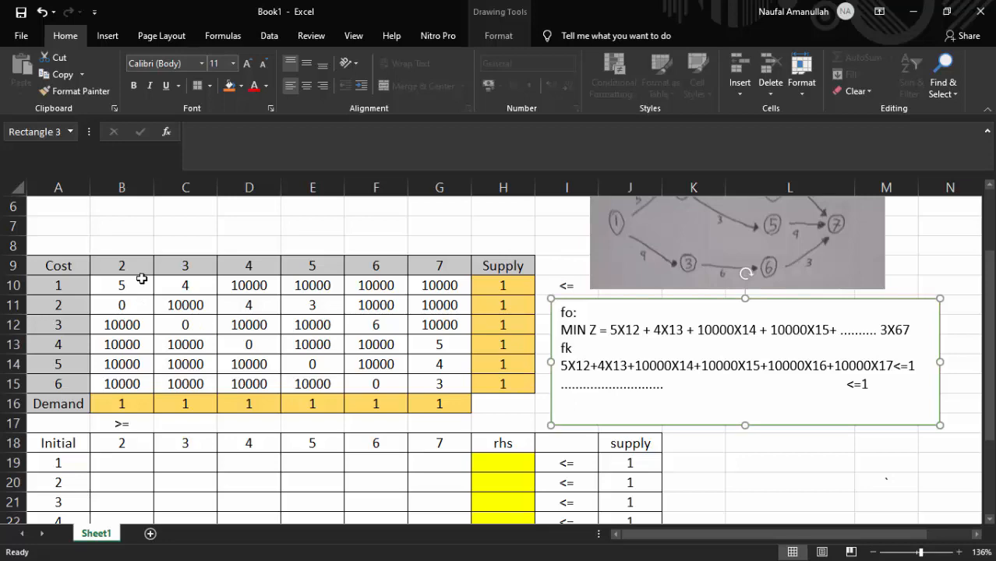
pyautogui.write('5X12+')
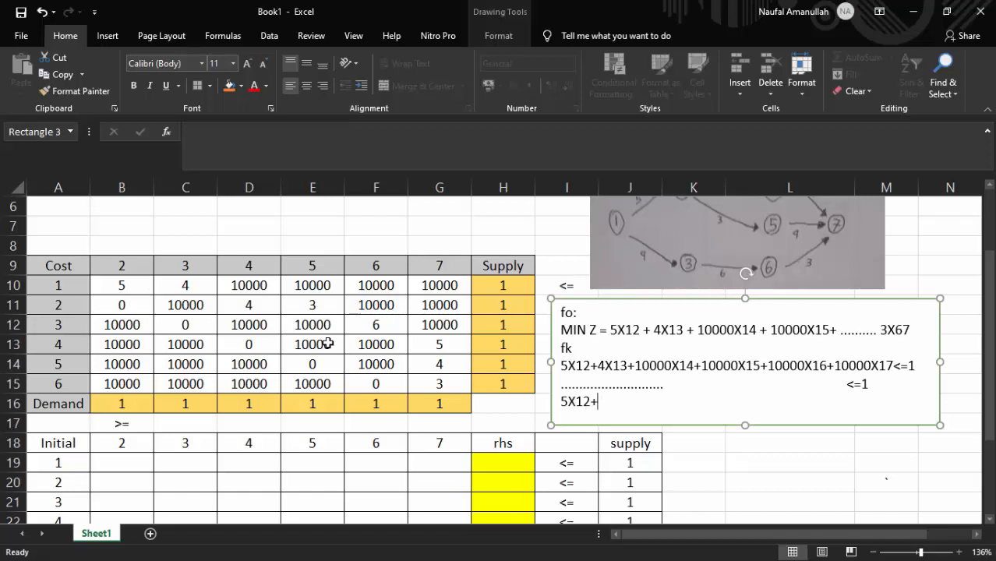
pyautogui.write('0X22+10000(X13_')
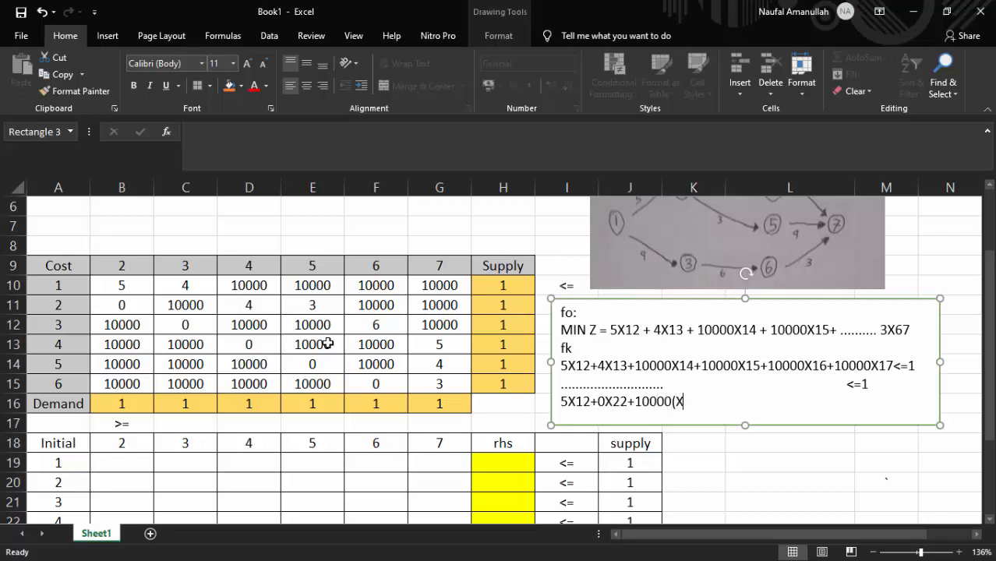
pyautogui.press('BackSpace')
pyautogui.press('BackSpace')
pyautogui.press('BackSpace')
pyautogui.write('23')
pyautogui.press('BackSpace')
pyautogui.press('BackSpace')
pyautogui.press('BackSpace')
pyautogui.press('BackSpace')
pyautogui.press('BackSpace')
pyautogui.press('BackSpace')
pyautogui.press('BackSpace')
pyautogui.press('BackSpace')
pyautogui.press('BackSpace')
pyautogui.write('10000')
pyautogui.write('X32+X42')
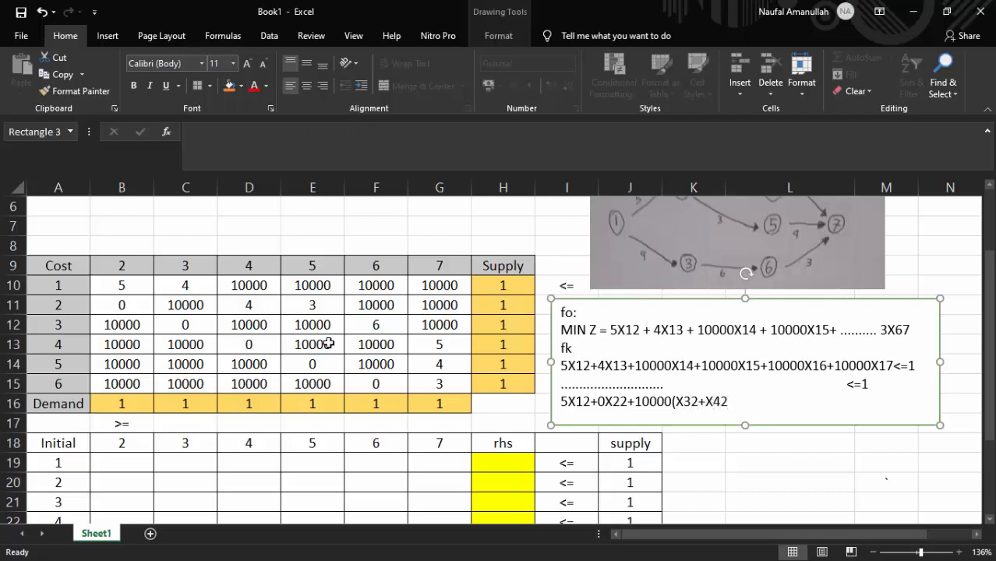
pyautogui.write('+X52+X62) >=1')
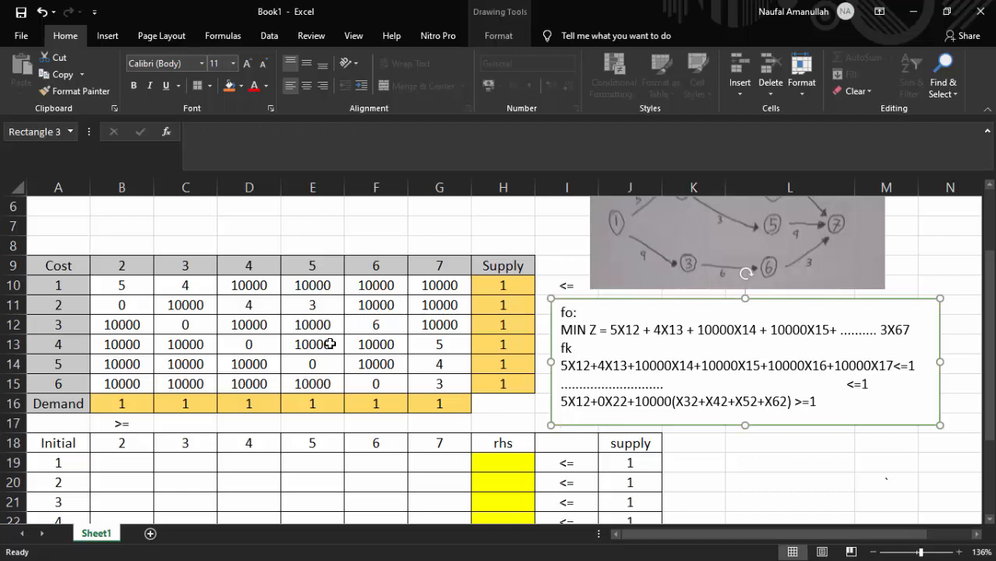
# - Add a dotted line below the demand constraint and extend the rectangle downward for more text
pyautogui.write('.............')
pyautogui.press('Return')
pyautogui.moveTo(748, 427); pyautogui.dragTo(746, 476)
# - Write the condition Xij>=0, i=1,...,6 j=2,...7 and move the rectangle clear of the supply column
pyautogui.click(594, 438)
pyautogui.write('Xij')
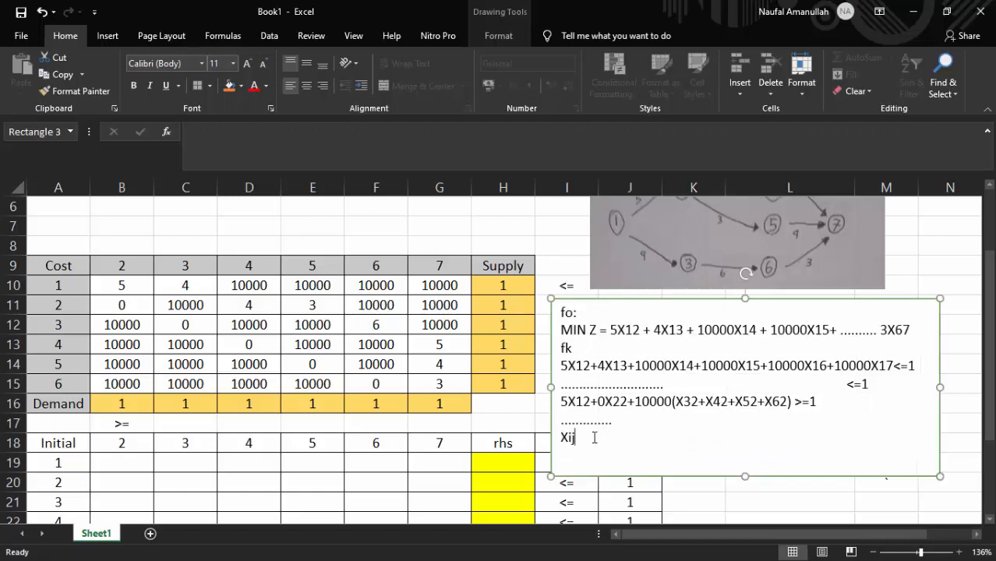
pyautogui.write('>=0, u')
pyautogui.press('BackSpace')
pyautogui.write('i=1,...,6 j')
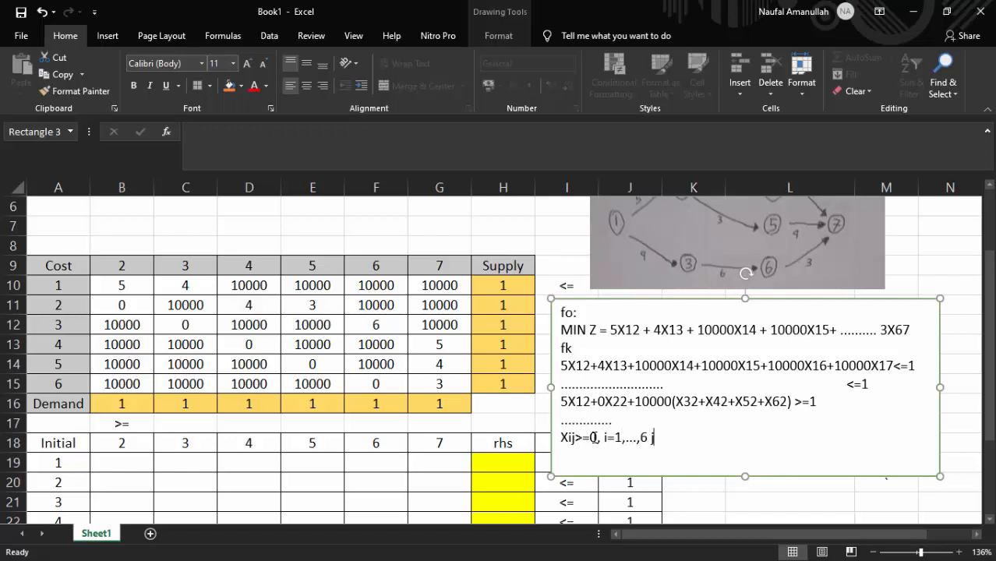
pyautogui.write('=2,...7')
pyautogui.moveTo(675, 298); pyautogui.dragTo(791, 297)
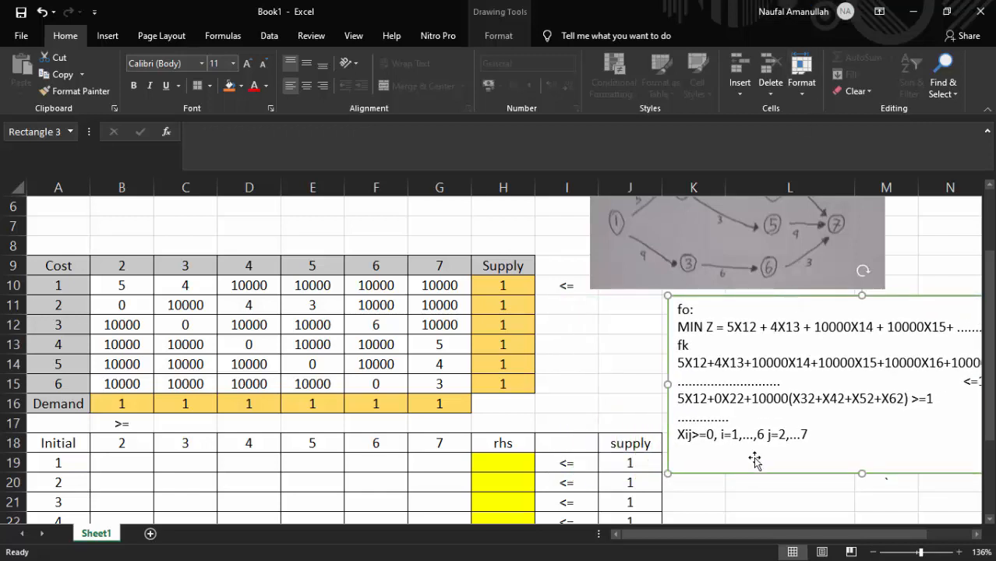
# - Enter 1 in B19 and fill it across the whole Initial table, B19:G24
pyautogui.scroll(-2, 127, 344)
pyautogui.click(126, 344)
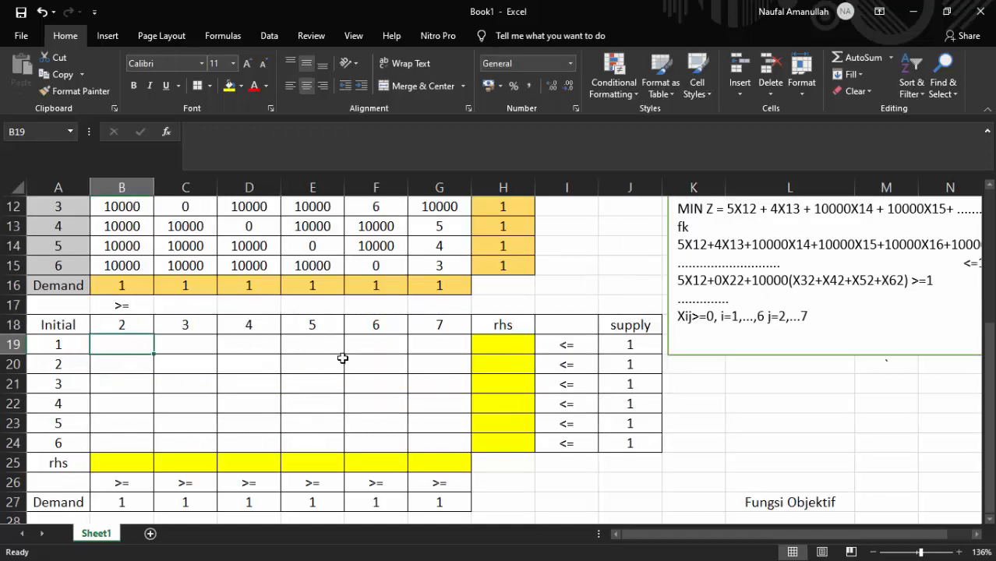
pyautogui.click(137, 359)
pyautogui.click(137, 346)
pyautogui.write('1')
pyautogui.moveTo(159, 357); pyautogui.dragTo(468, 453)
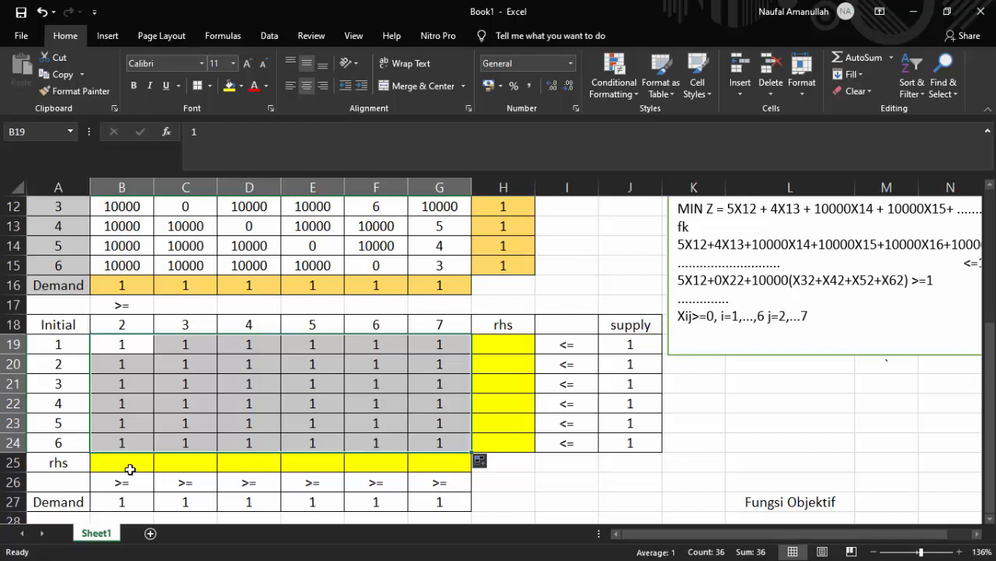
# - Calculate the rhs of row 1 in H19 as =SUM(B19:G19) and fill the formula down to H24
pyautogui.click(504, 347)
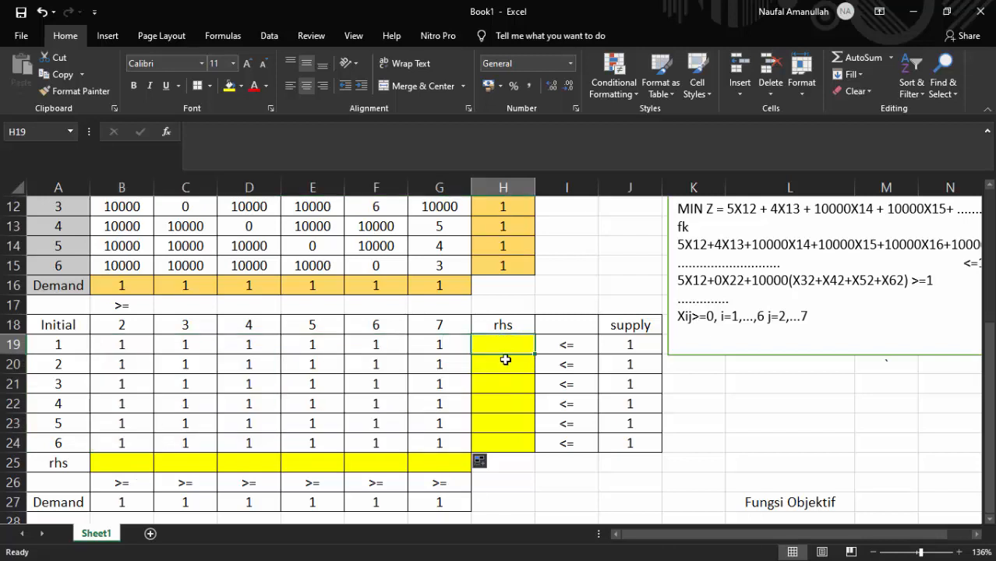
pyautogui.write('=')
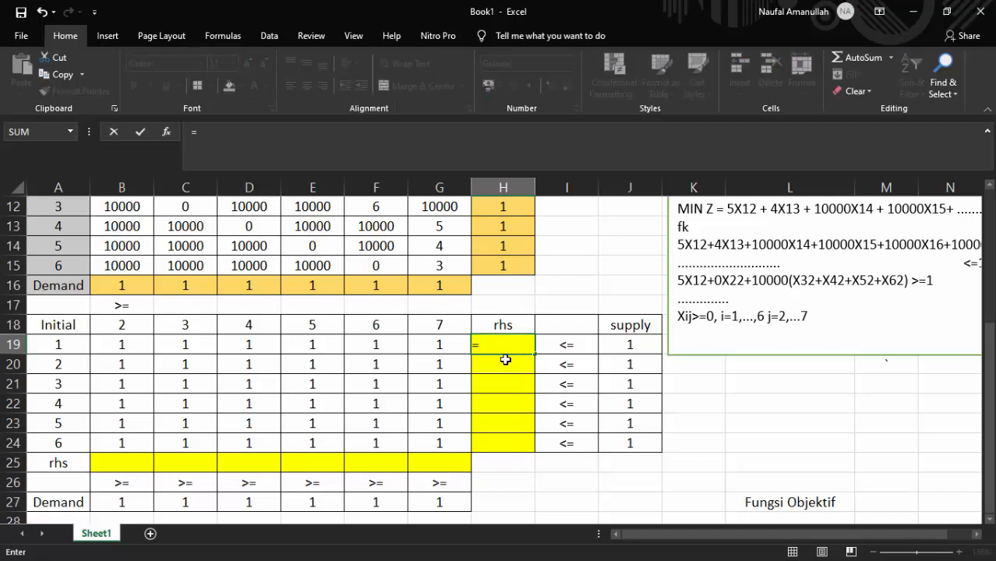
pyautogui.write('SUM(')
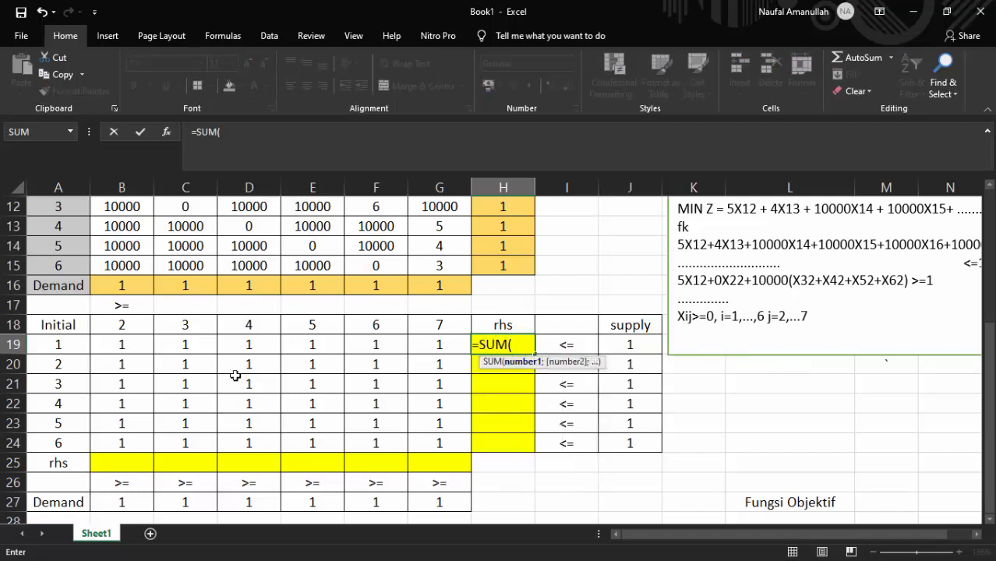
pyautogui.moveTo(121, 350); pyautogui.dragTo(438, 344)
pyautogui.hotkey('ctrl', 'Return')
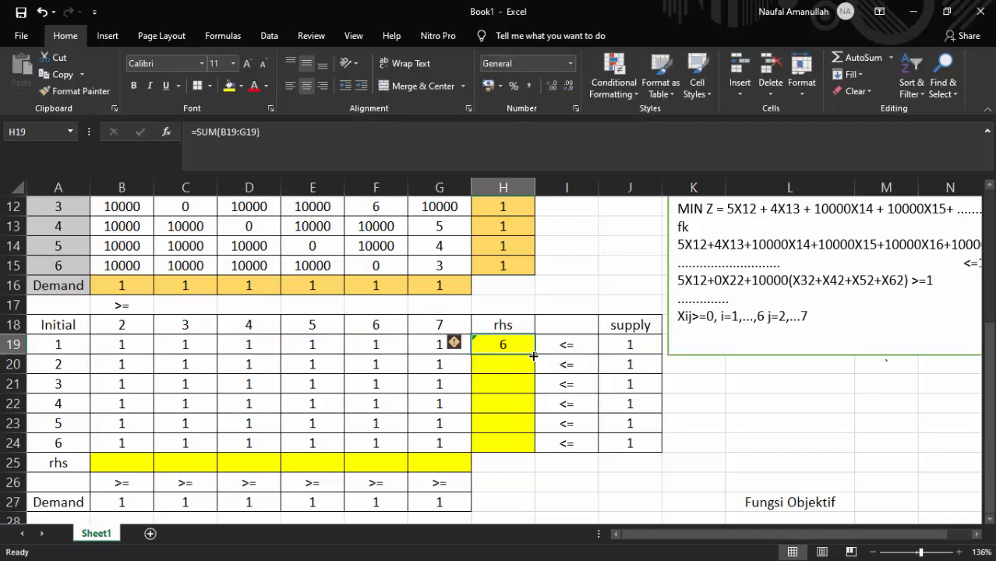
pyautogui.moveTo(534, 355); pyautogui.dragTo(524, 460)
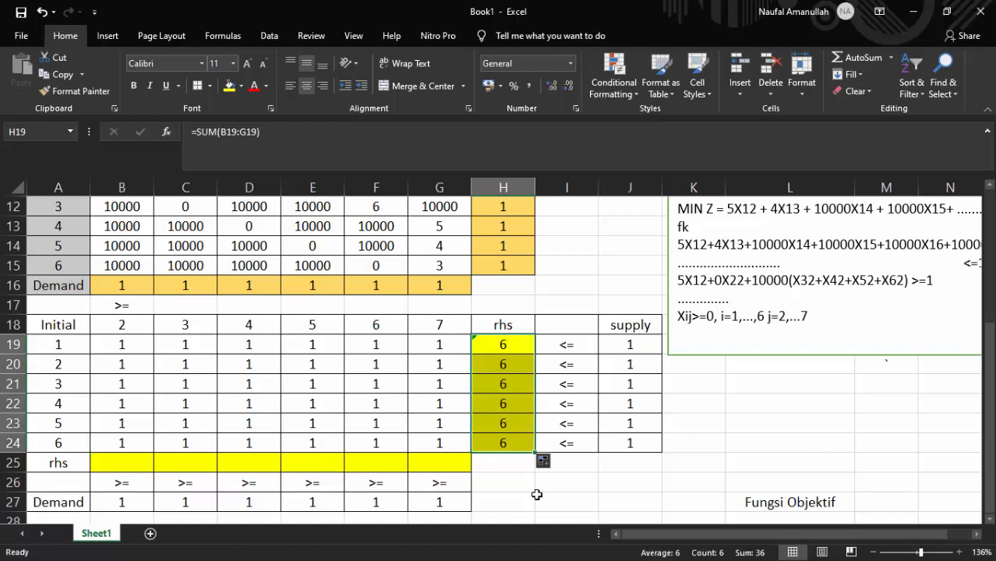
pyautogui.click(503, 403)
pyautogui.click(503, 347)
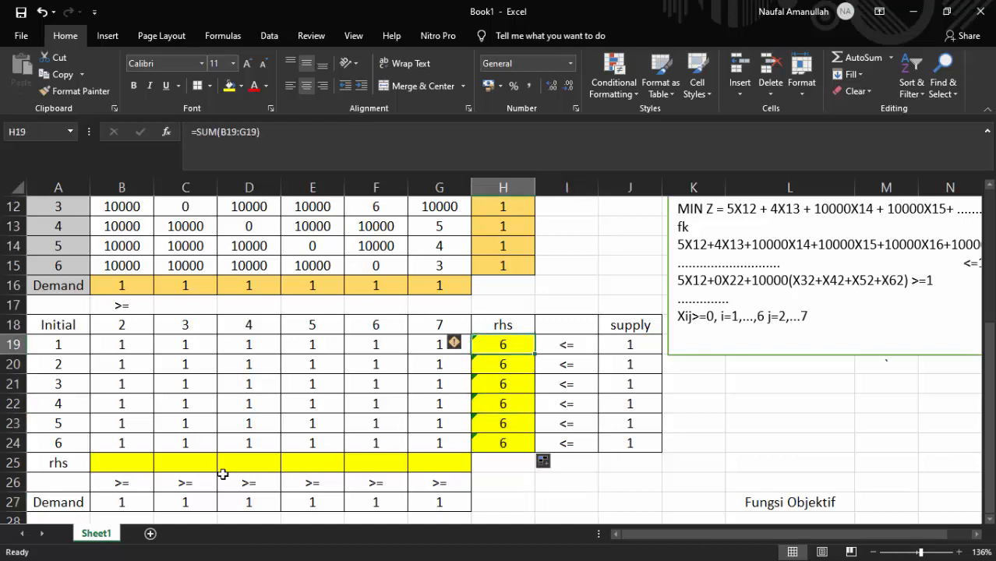
# - Calculate the rhs of the first column in B25 as =SUM(B19:B24) and fill the formula across to G25
pyautogui.click(139, 466)
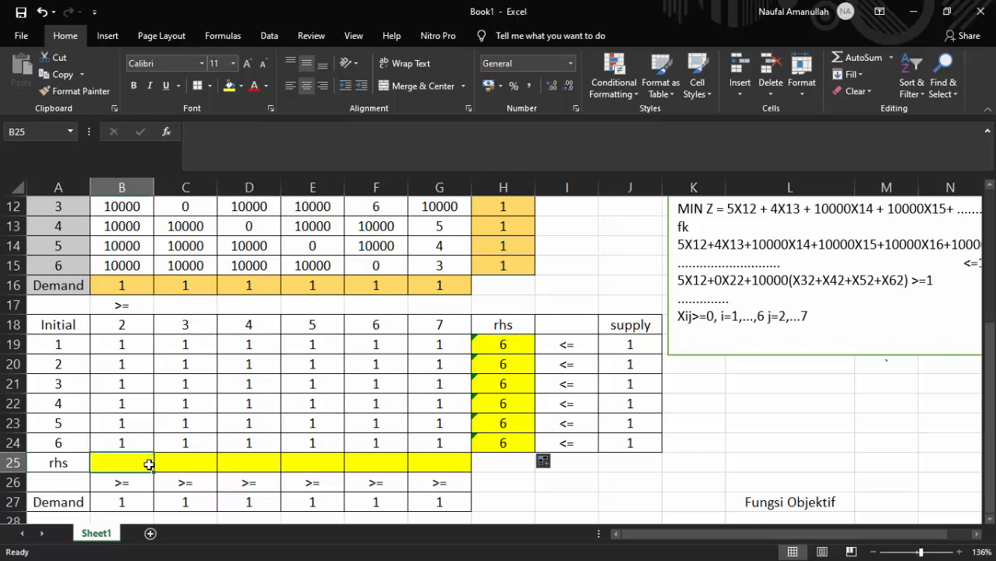
pyautogui.write('=S')
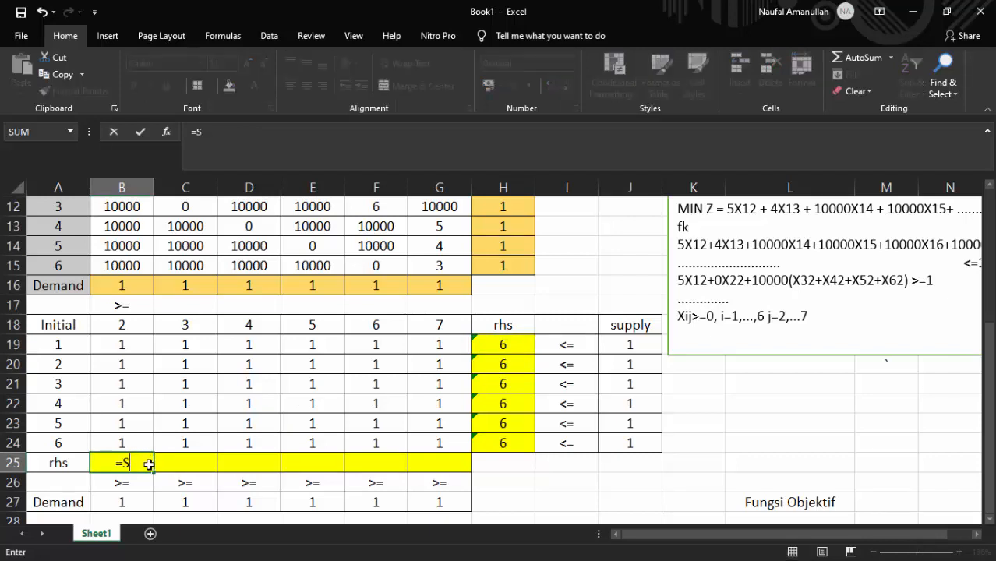
pyautogui.write('UM(')
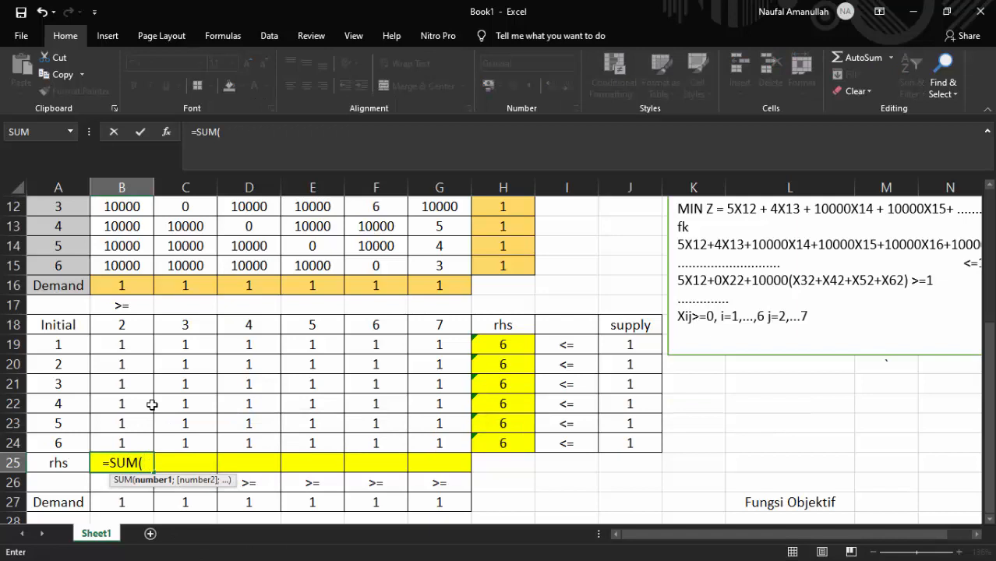
pyautogui.click(131, 350)
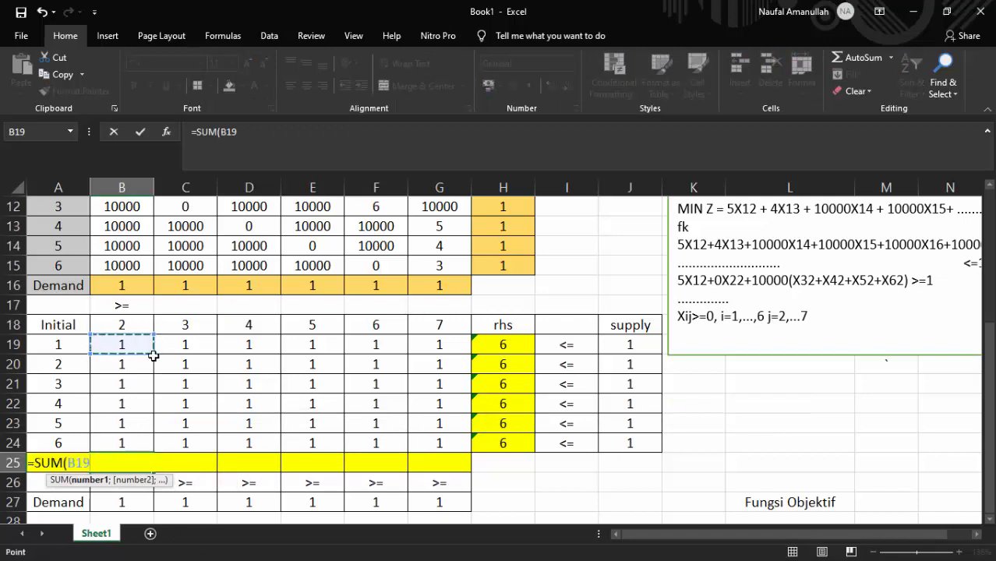
pyautogui.moveTo(153, 354); pyautogui.dragTo(141, 444)
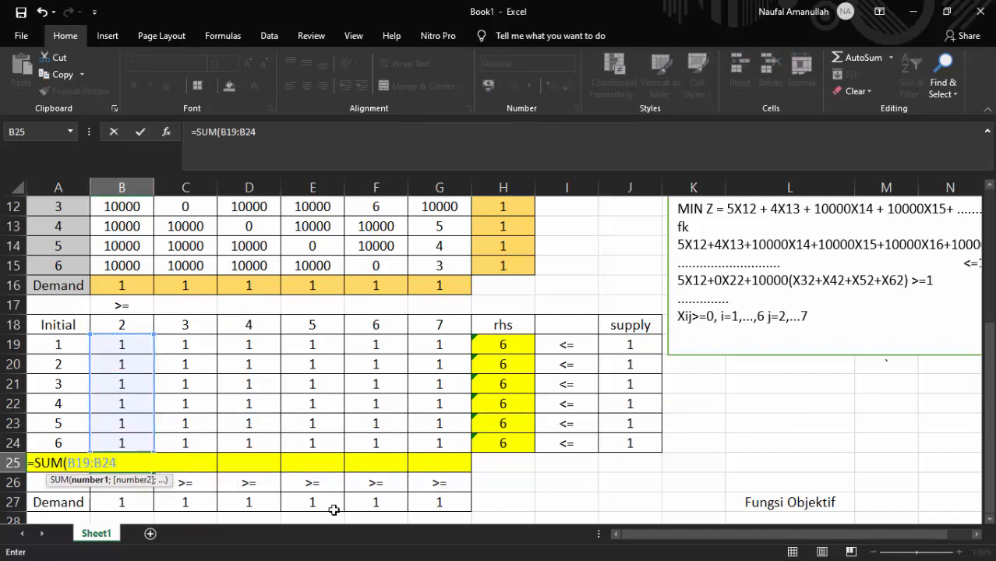
pyautogui.press('Return')
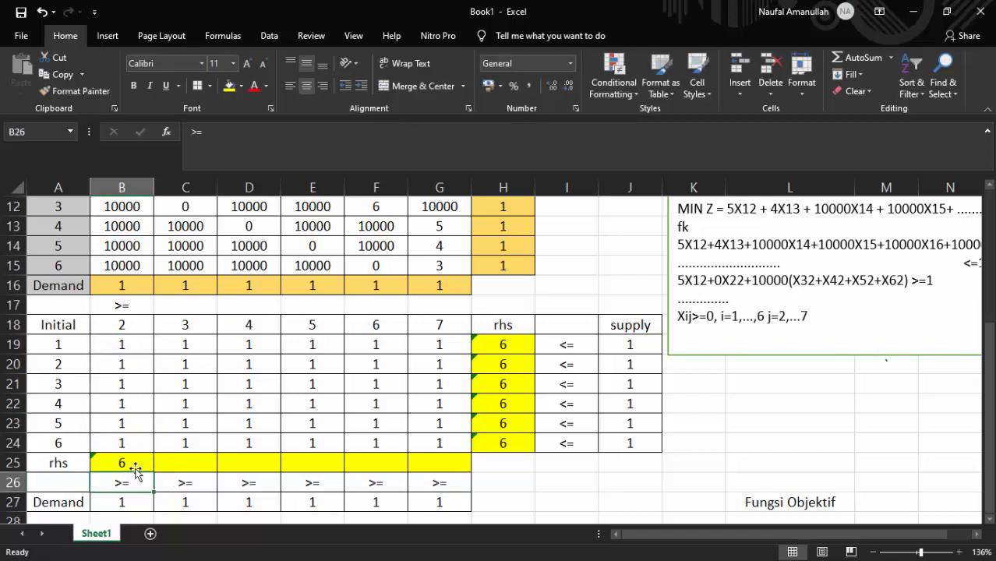
pyautogui.click(133, 468)
pyautogui.moveTo(156, 474); pyautogui.dragTo(441, 473)
pyautogui.click(593, 511)
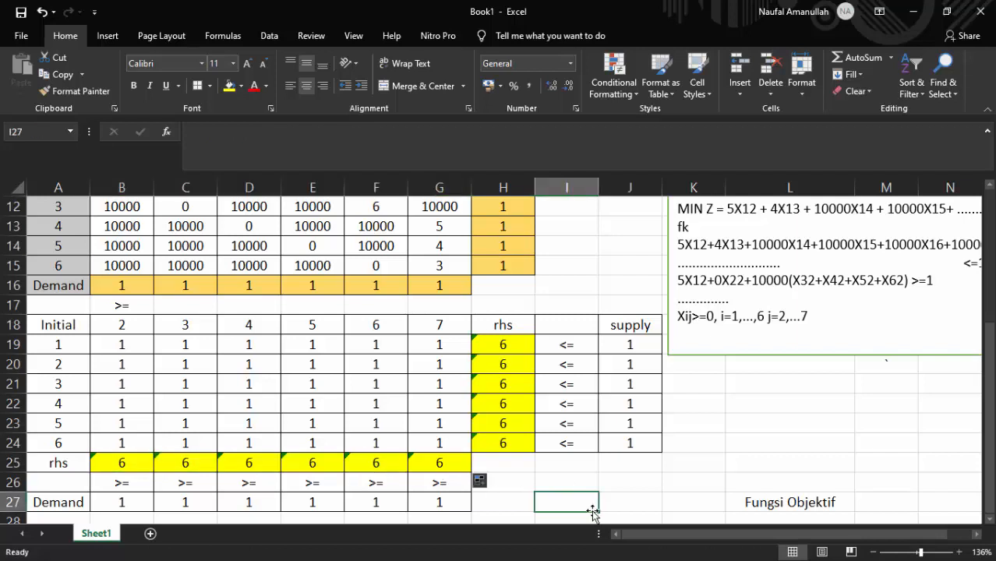
# - Calculate the Fungsi Objektif in M27 as =SUMPRODUCT(B10:G15;B19:G24)
pyautogui.hotkey('alt', 'a')
pyautogui.click(889, 507)
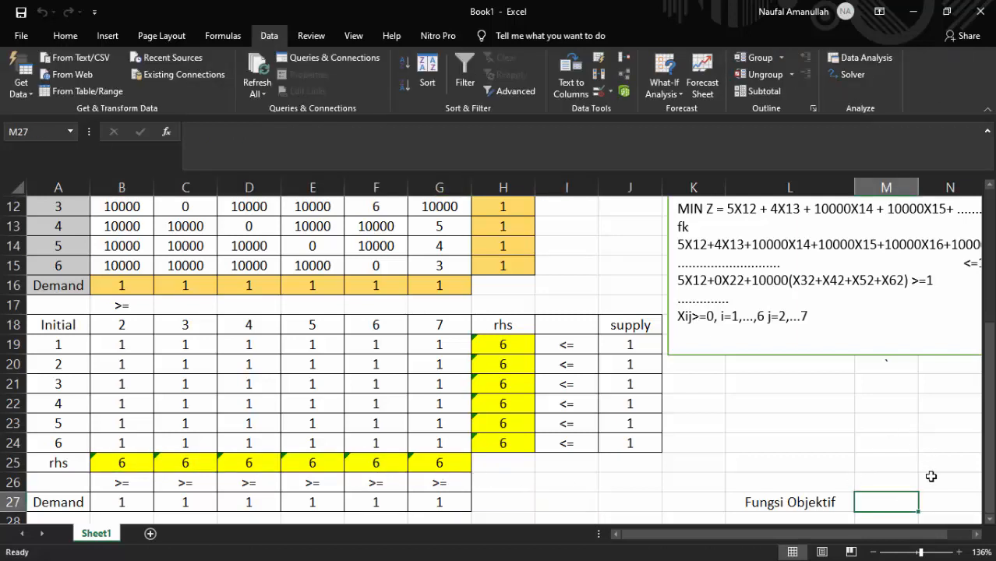
pyautogui.click(917, 552)
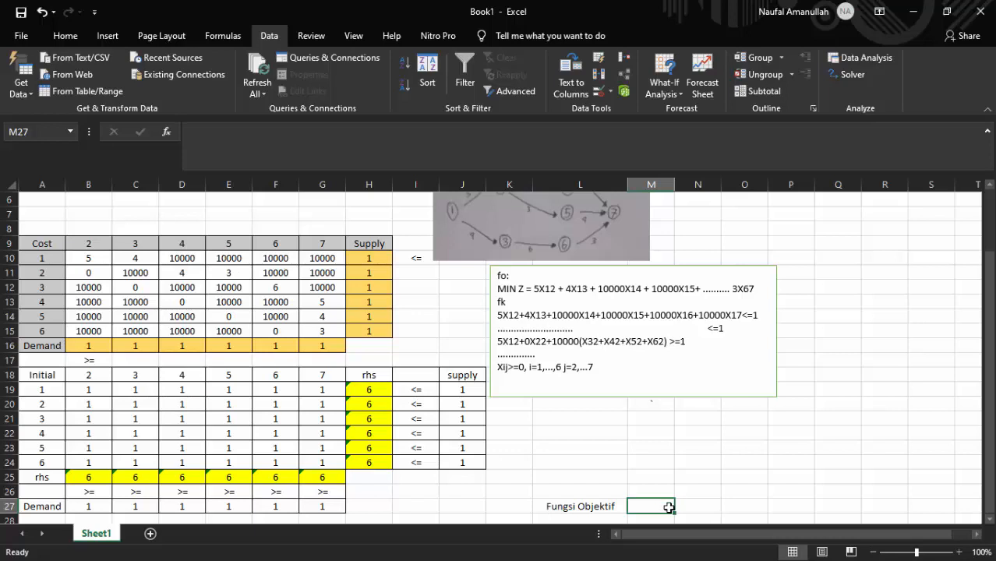
pyautogui.write('=sump')
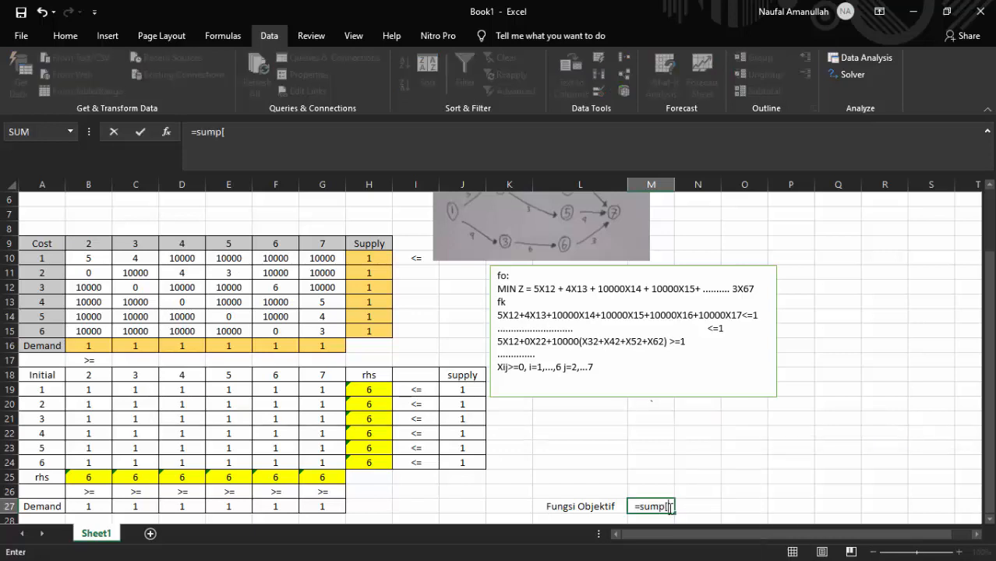
pyautogui.write('rod')
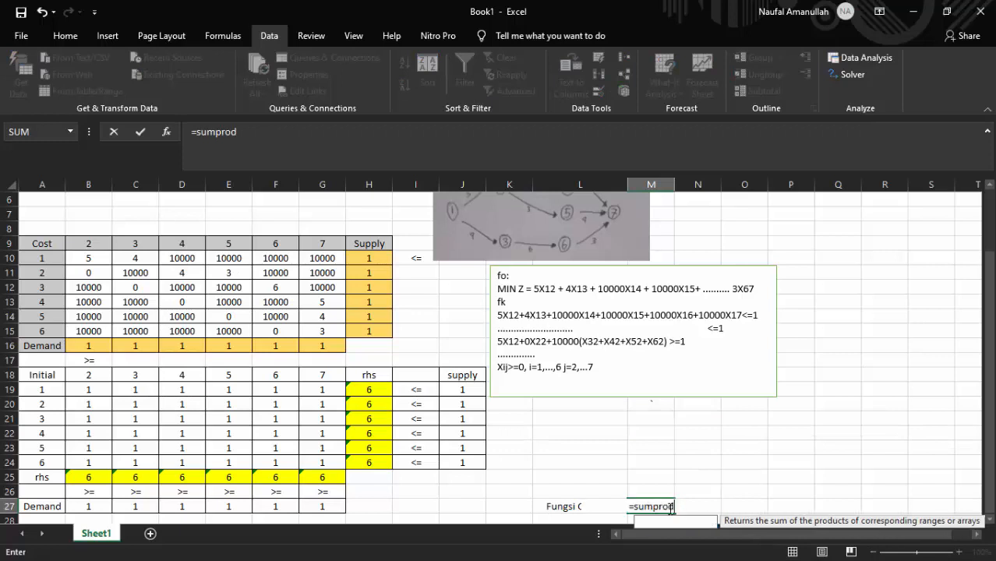
pyautogui.write('uct(')
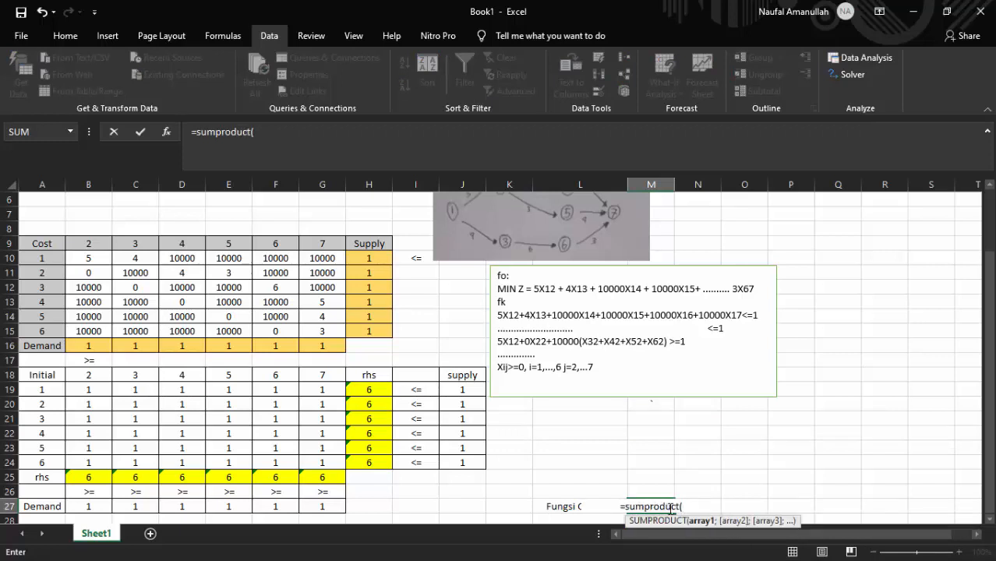
pyautogui.moveTo(91, 260); pyautogui.dragTo(337, 334)
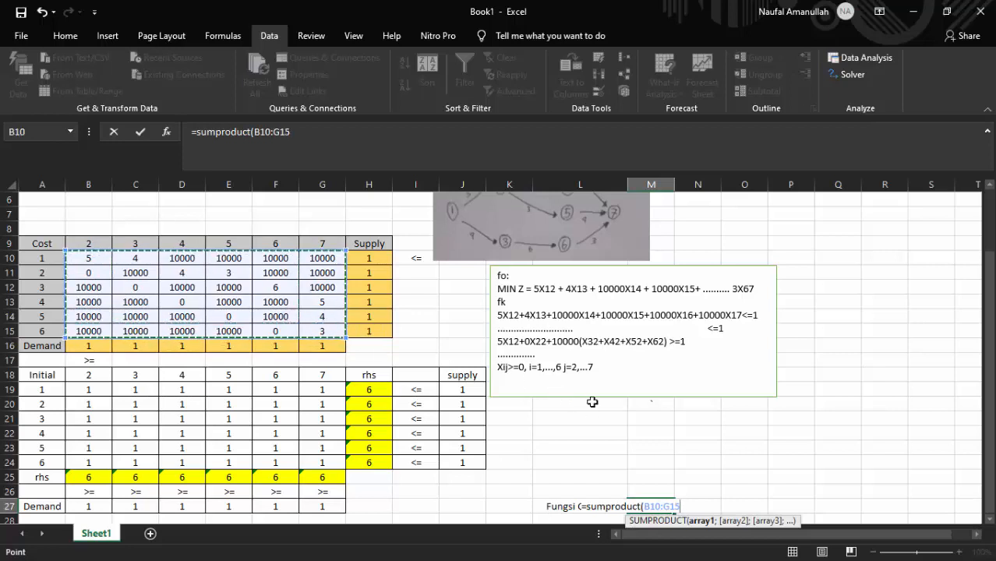
pyautogui.write(';')
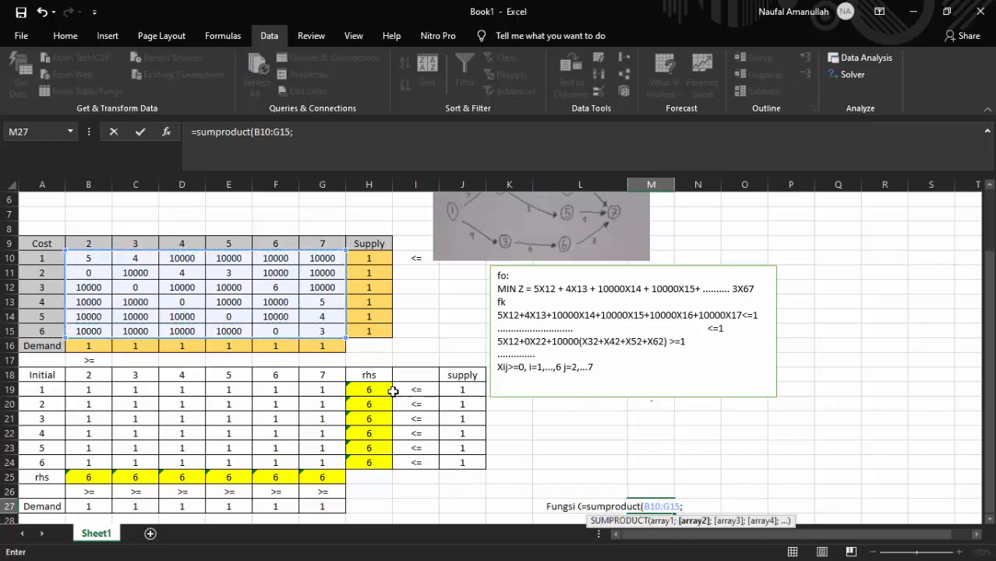
pyautogui.moveTo(83, 388); pyautogui.dragTo(322, 465)
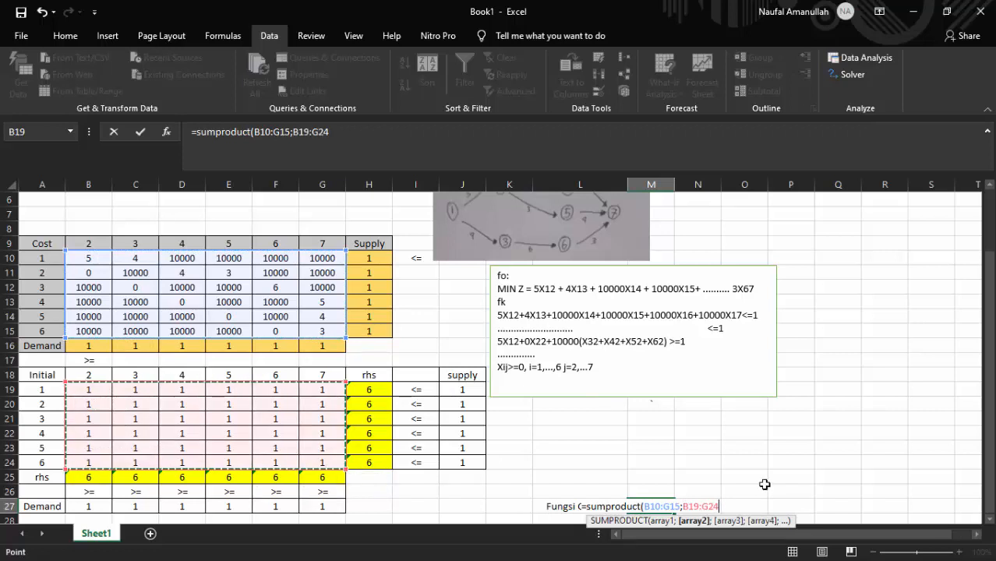
pyautogui.write(')')
pyautogui.press('Return')
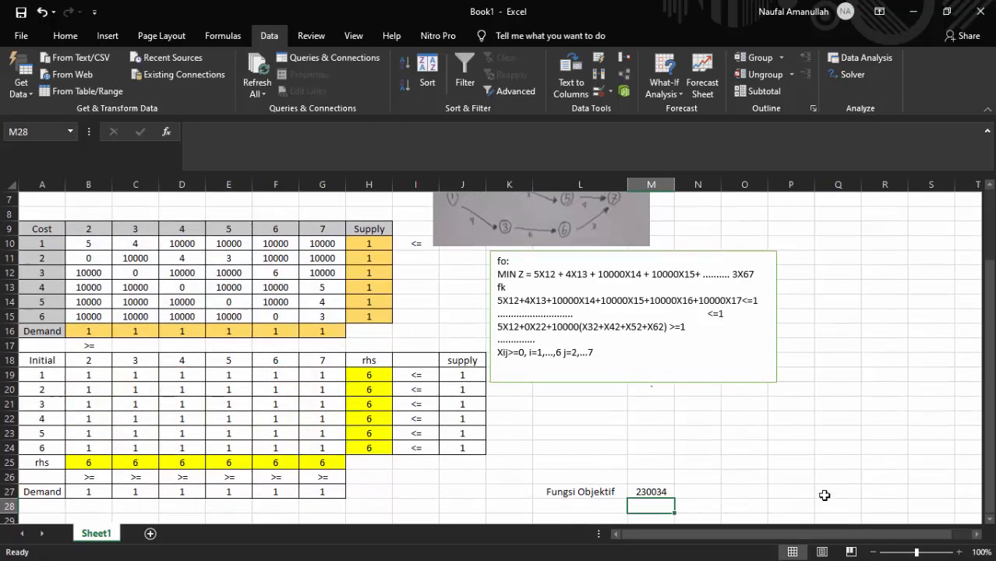
# - Open Solver, set the objective to the Fungsi Objektif cell M27 and choose Min
pyautogui.click(647, 493)
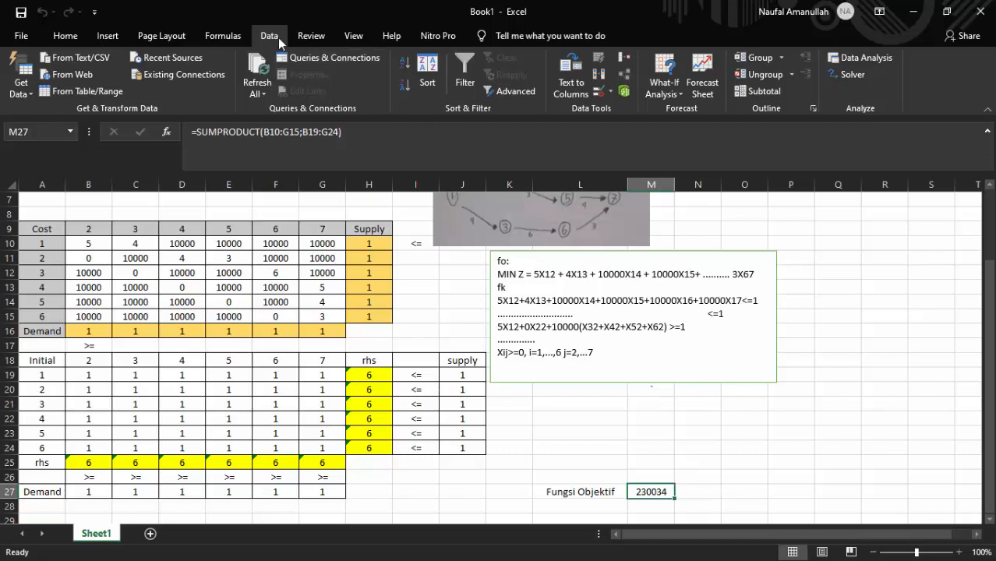
pyautogui.click(859, 76)
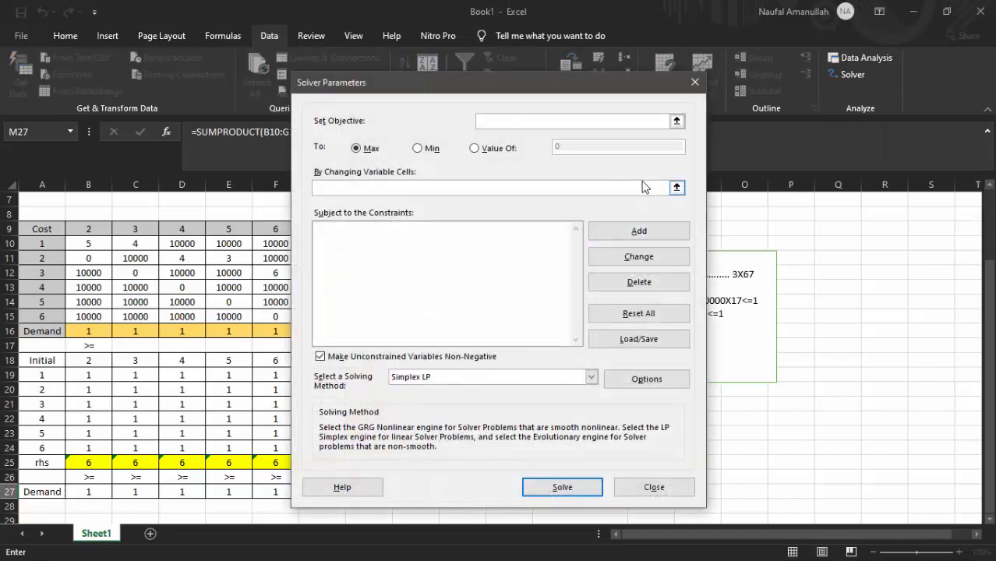
pyautogui.moveTo(605, 91); pyautogui.dragTo(495, 82)
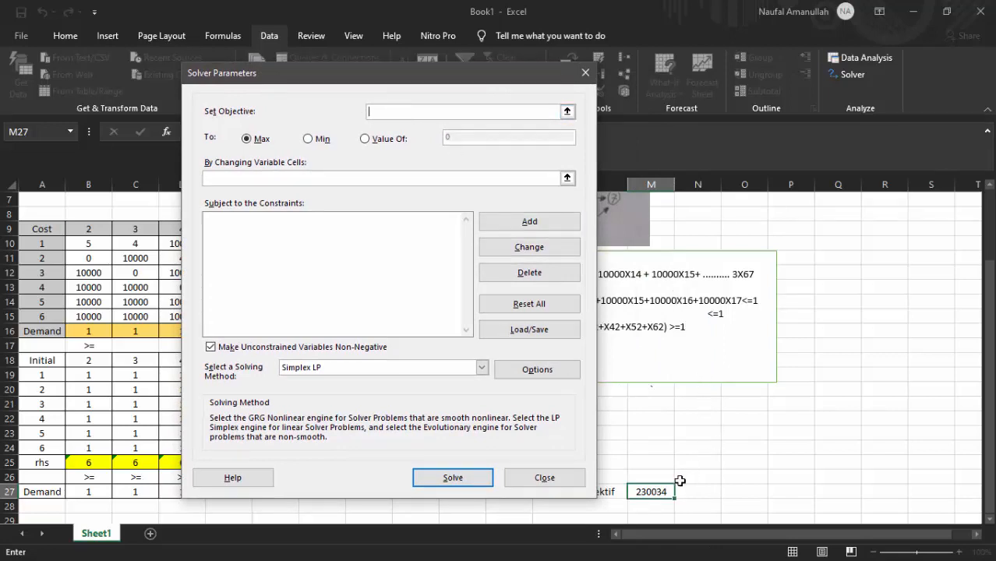
pyautogui.moveTo(395, 72); pyautogui.dragTo(360, 45)
pyautogui.click(651, 491)
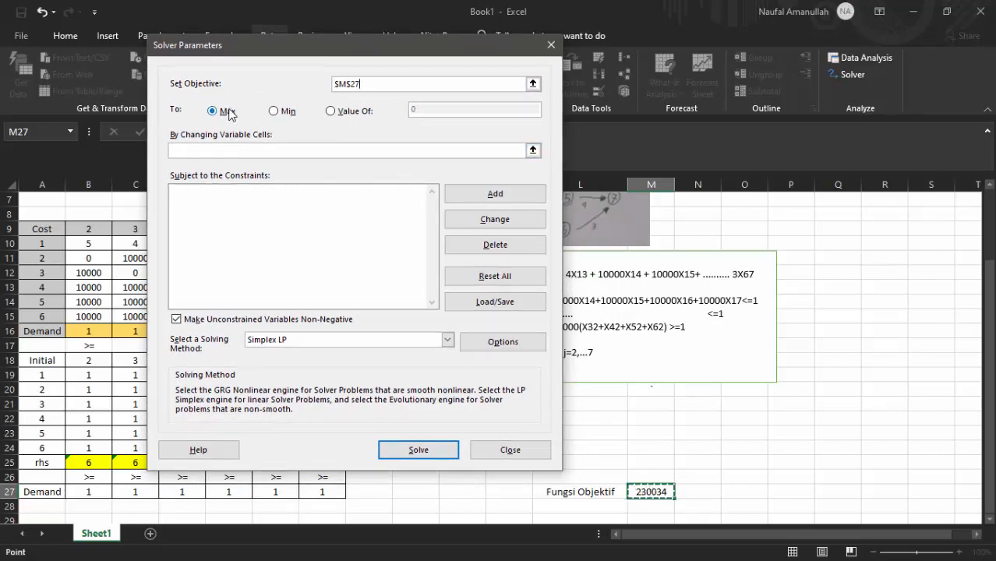
pyautogui.click(273, 111)
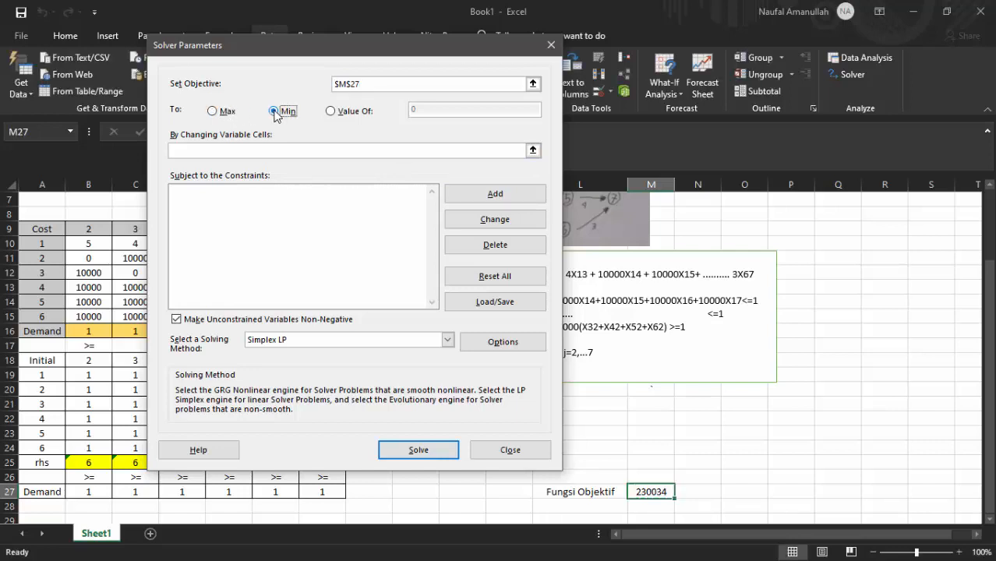
# - Move the Solver Parameters dialog clear of the tables and set the changing variable cells to B19:G24
pyautogui.moveTo(272, 51); pyautogui.dragTo(645, 74)
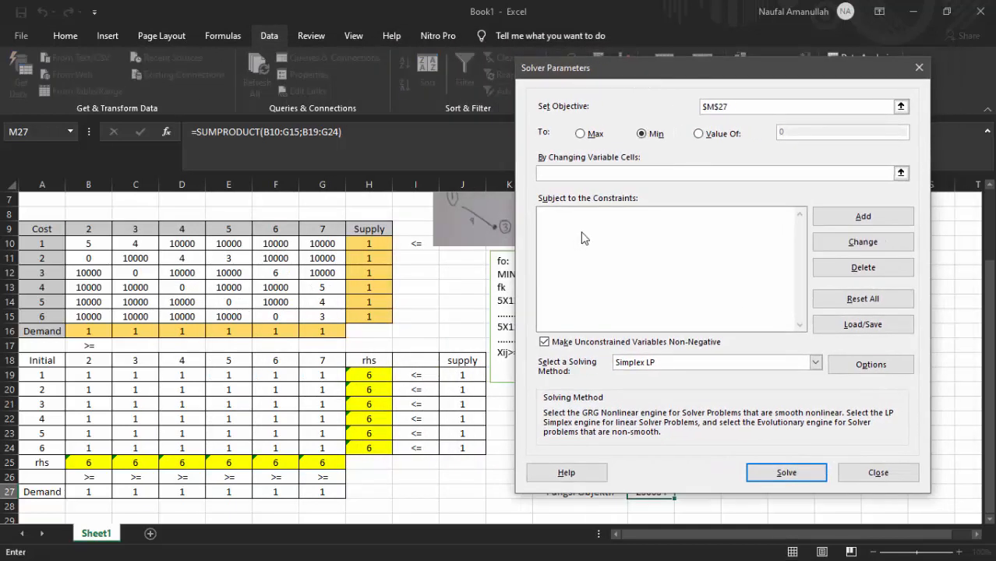
pyautogui.click(93, 375)
pyautogui.moveTo(136, 395); pyautogui.dragTo(317, 454)
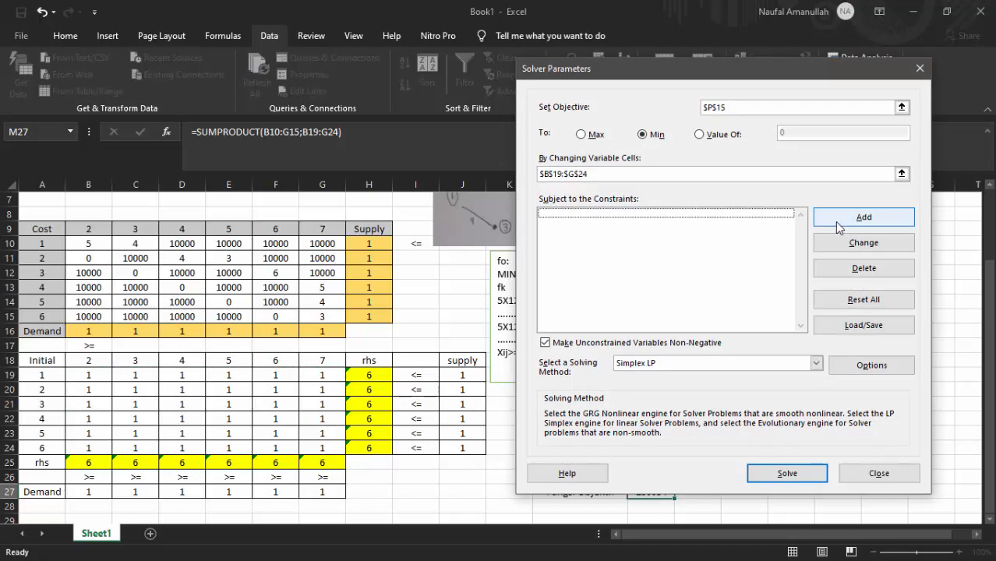
# - Add the supply constraint H19:H24 <= J19:J24 to the Solver model
pyautogui.click(836, 221)
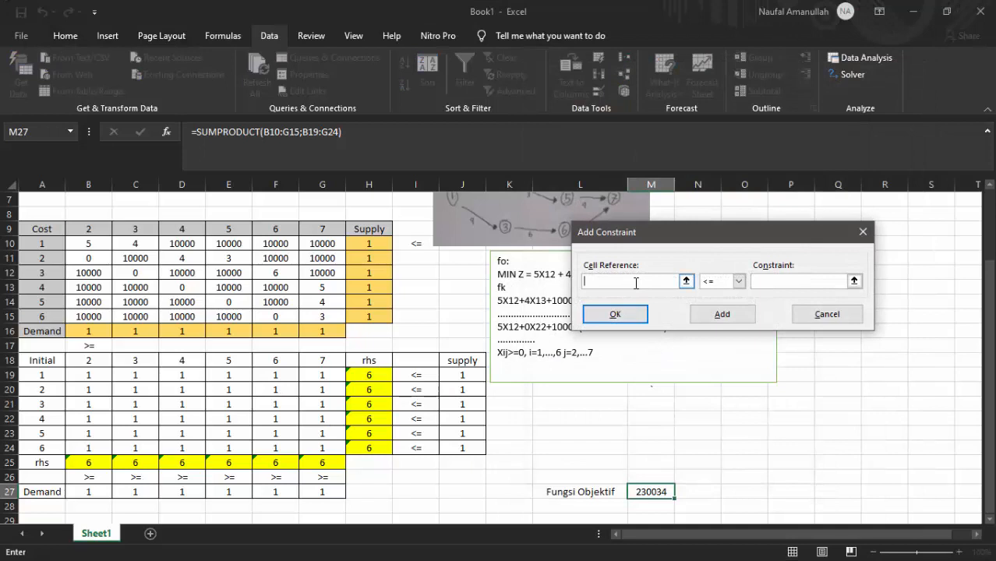
pyautogui.moveTo(371, 376); pyautogui.dragTo(362, 446)
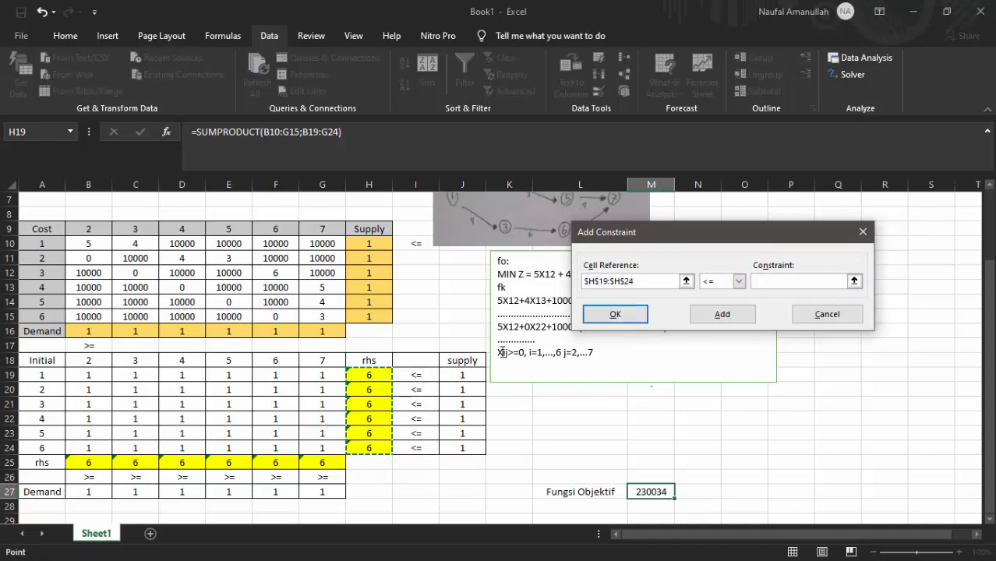
pyautogui.click(853, 280)
pyautogui.moveTo(468, 375); pyautogui.dragTo(463, 447)
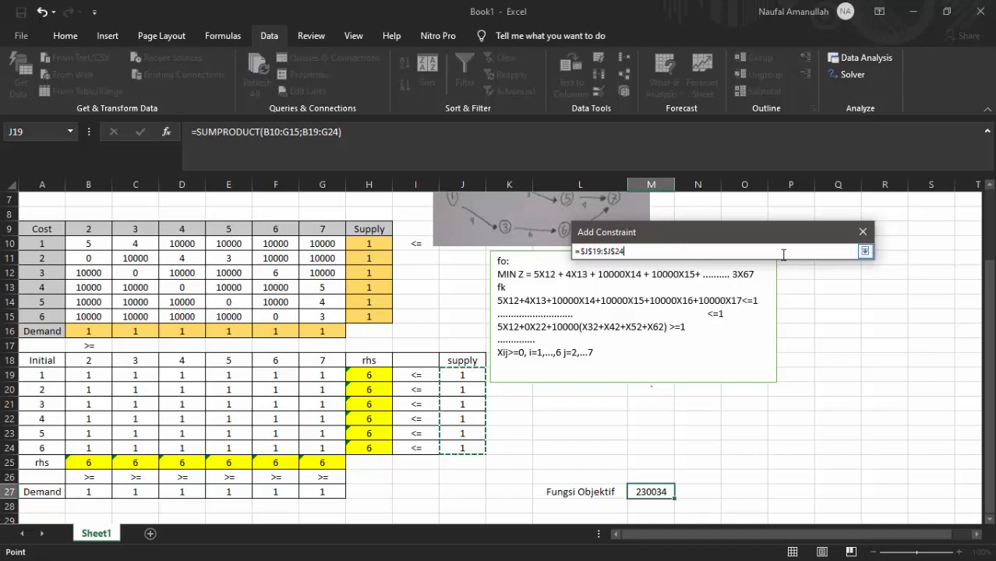
pyautogui.click(865, 251)
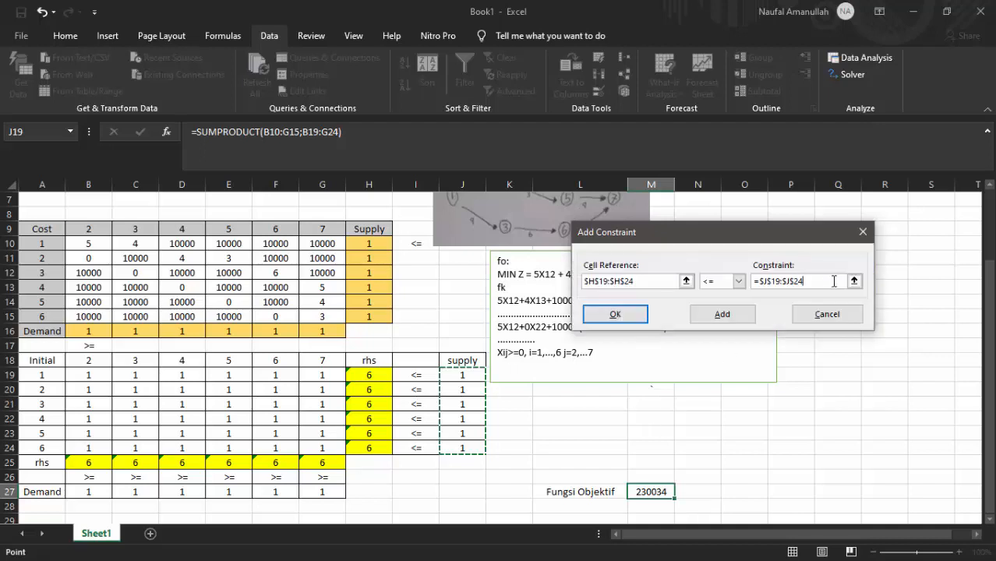
pyautogui.click(720, 314)
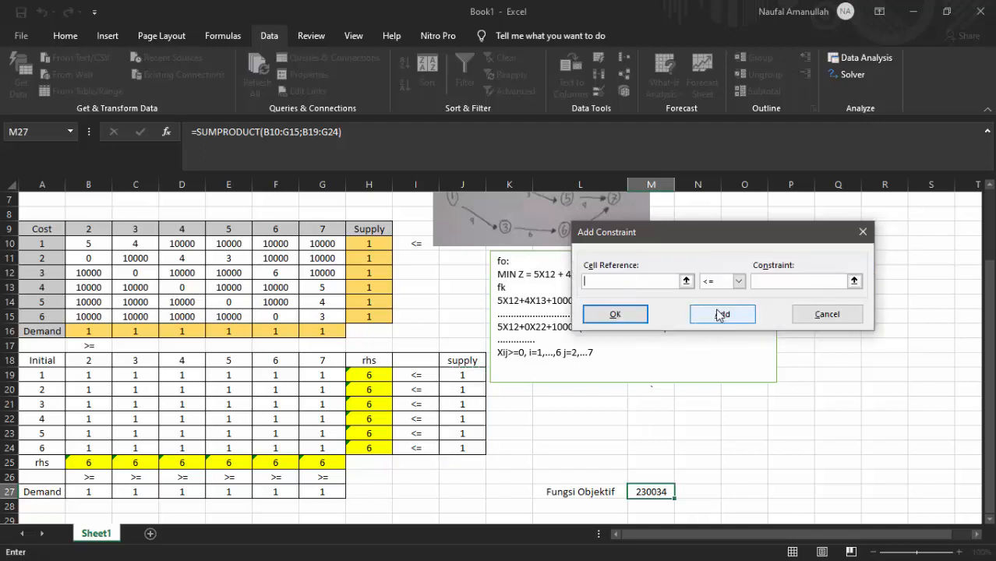
# - Add the demand constraint B25:G25 >= B27:G27 and return to the Solver parameters
pyautogui.click(686, 281)
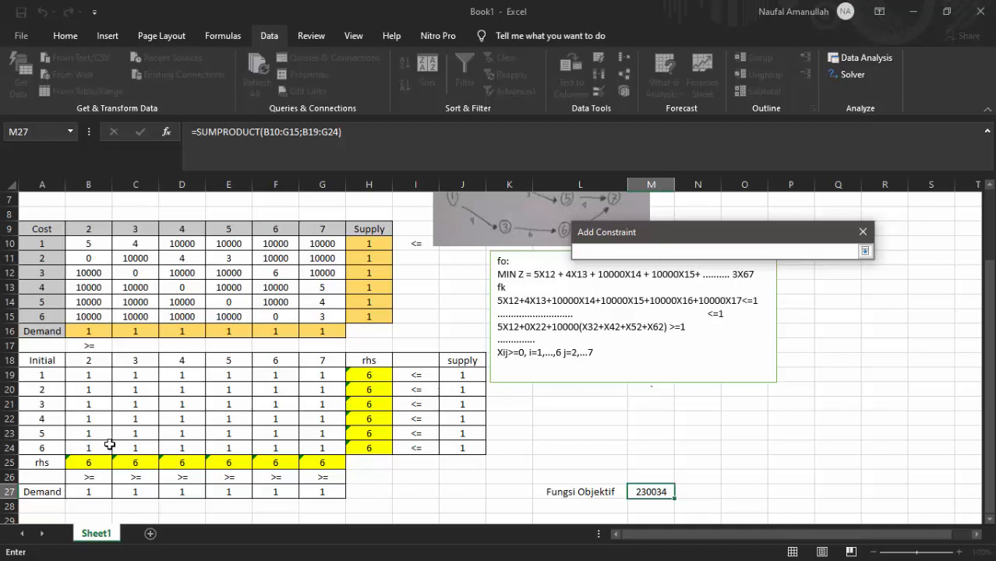
pyautogui.click(90, 464)
pyautogui.moveTo(89, 464); pyautogui.dragTo(322, 468)
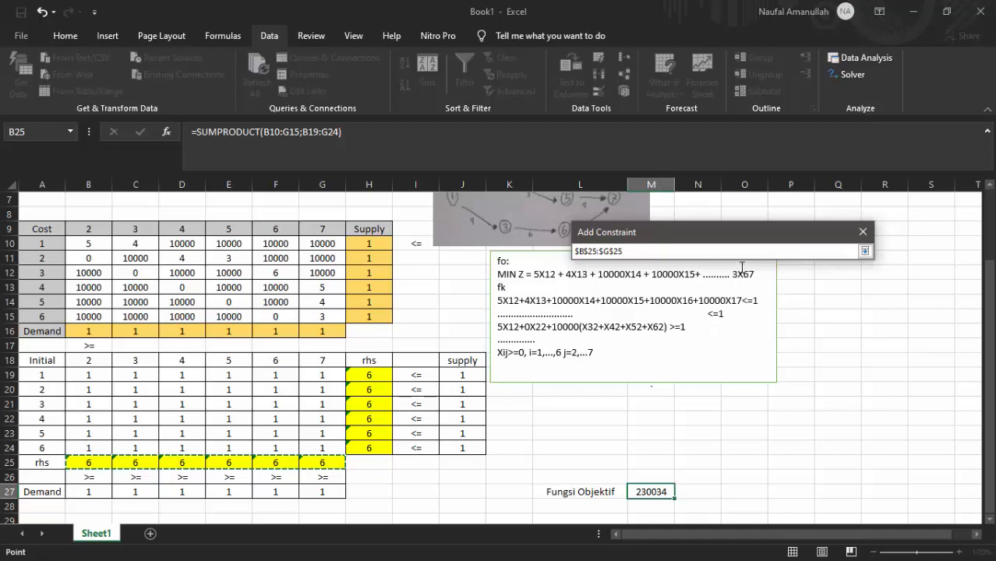
pyautogui.press('Return')
pyautogui.click(715, 282)
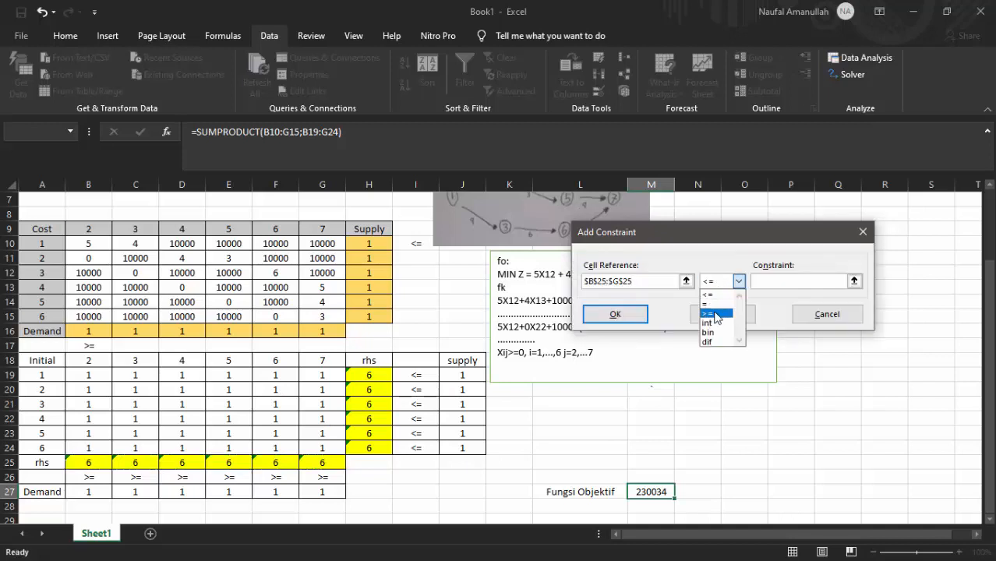
pyautogui.click(711, 314)
pyautogui.click(798, 287)
pyautogui.click(855, 282)
pyautogui.click(847, 284)
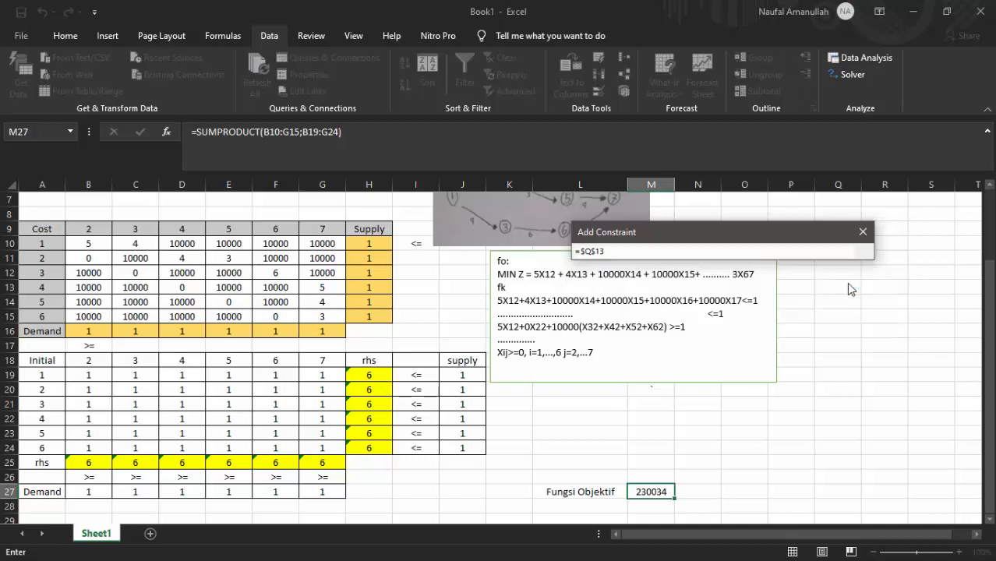
pyautogui.moveTo(89, 490); pyautogui.dragTo(323, 492)
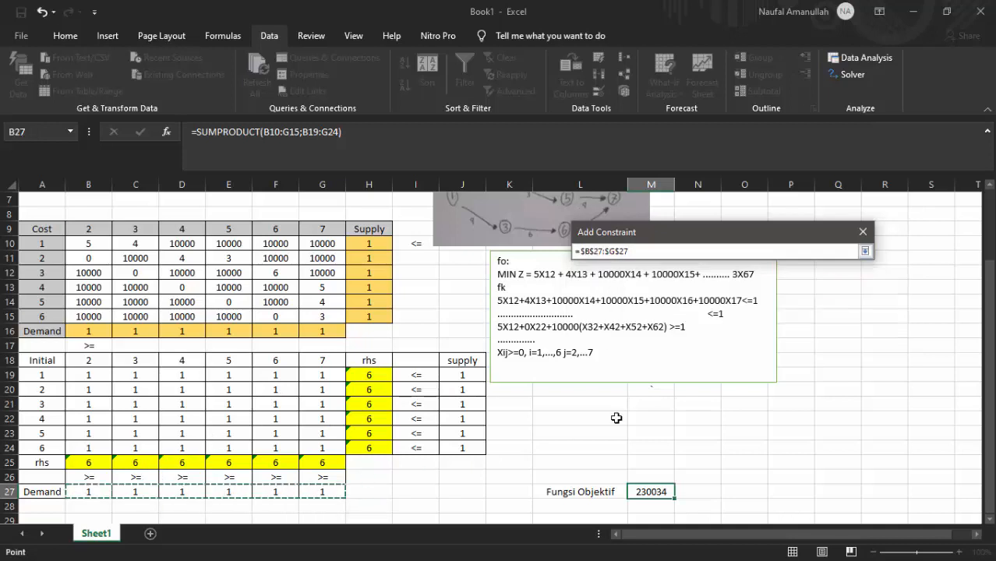
pyautogui.press('Return')
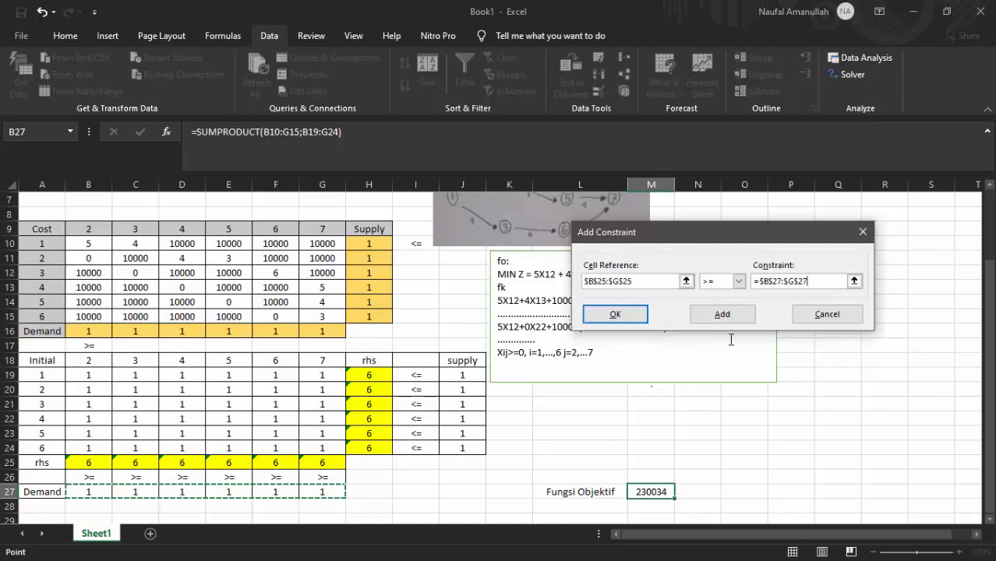
pyautogui.click(618, 319)
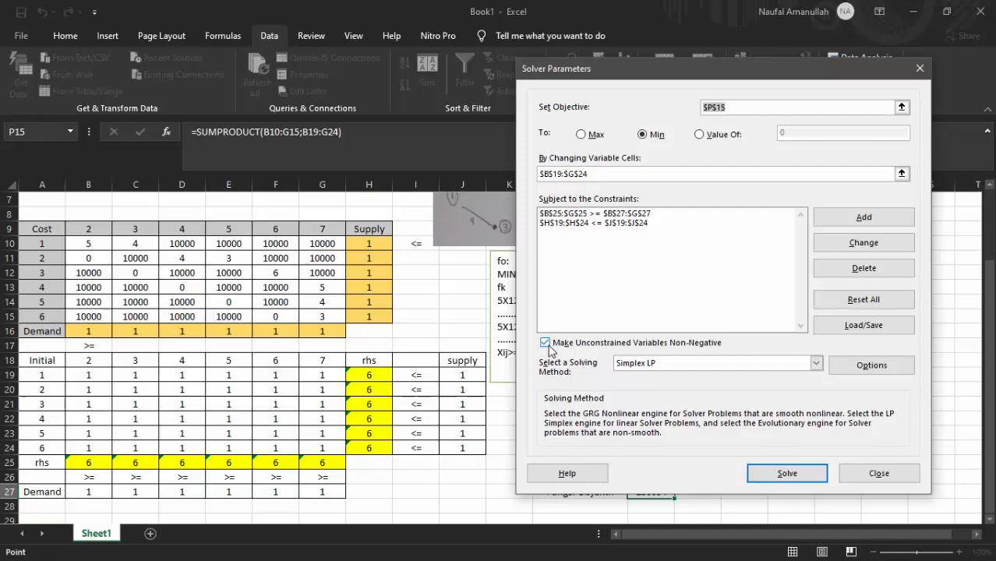
# - Solve the model with the Simplex LP method and keep the Solver solution
pyautogui.click(697, 365)
pyautogui.click(696, 366)
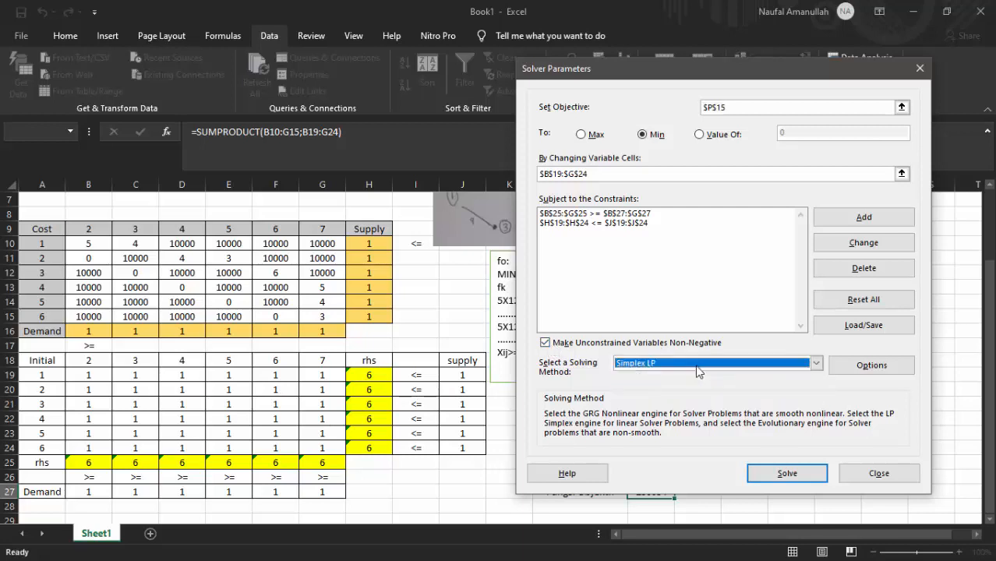
pyautogui.click(787, 474)
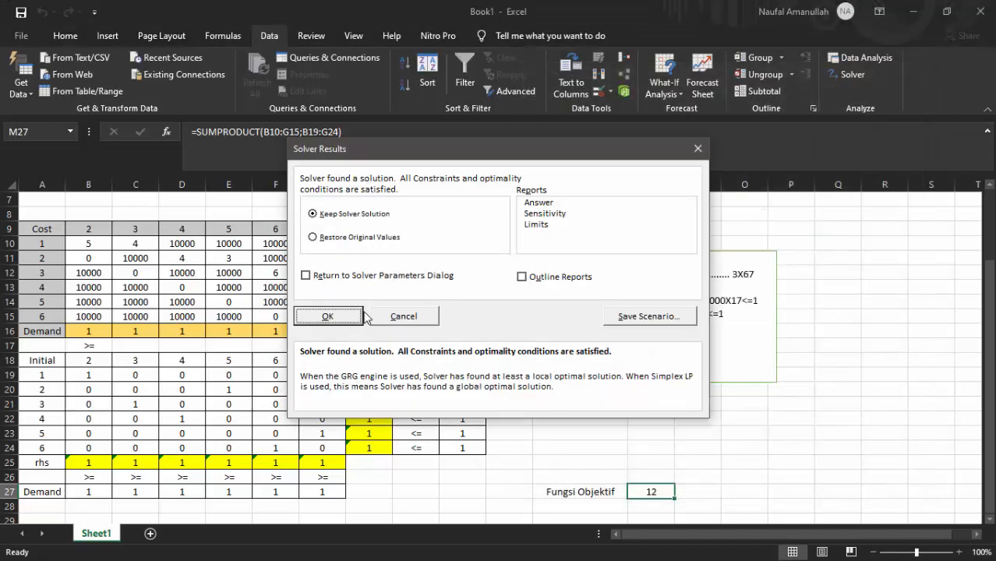
pyautogui.click(355, 318)
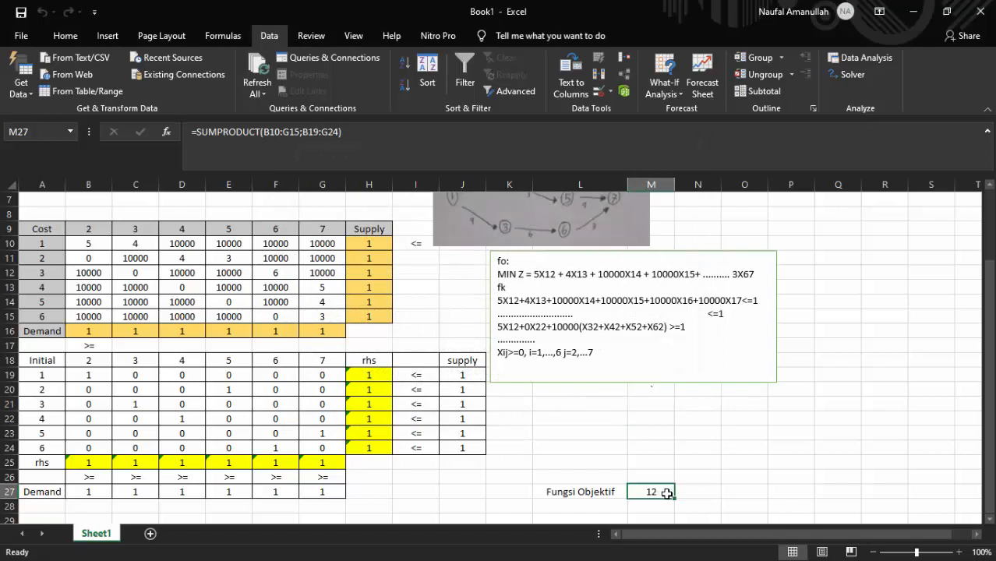
# - Write the shortest route as "Jalur : 1 > 2 > 5 > 7" in cell L22, above the Fungsi Objektif label
pyautogui.click(546, 451)
pyautogui.click(552, 425)
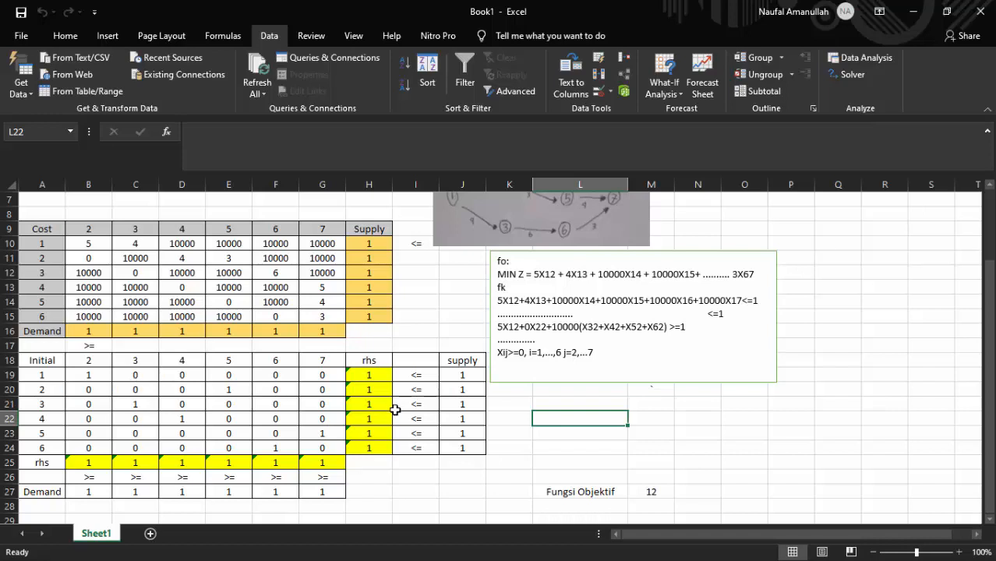
pyautogui.write('Jalur ;')
pyautogui.press('BackSpace')
pyautogui.write(':')
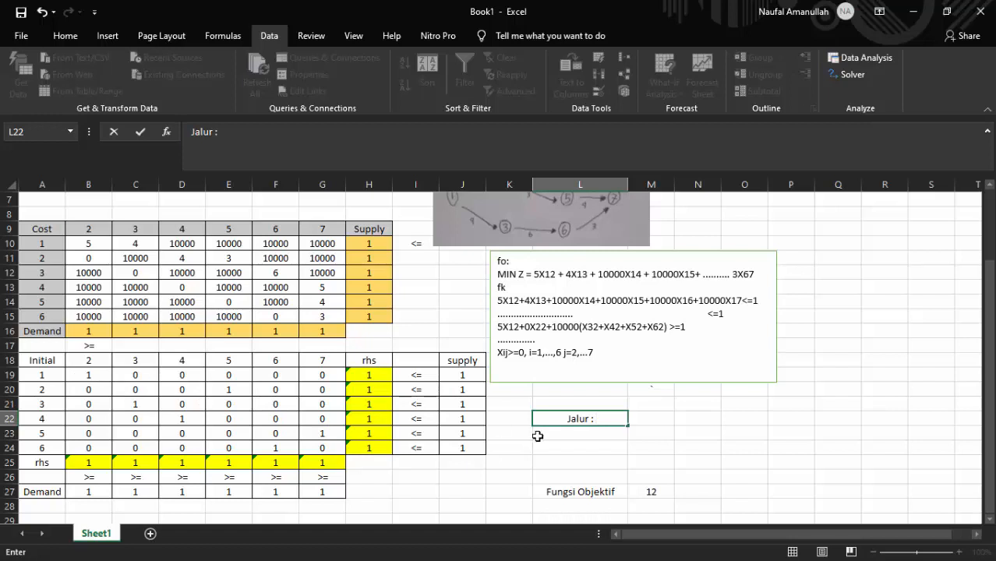
pyautogui.press('F2')
pyautogui.write('1 > 2')
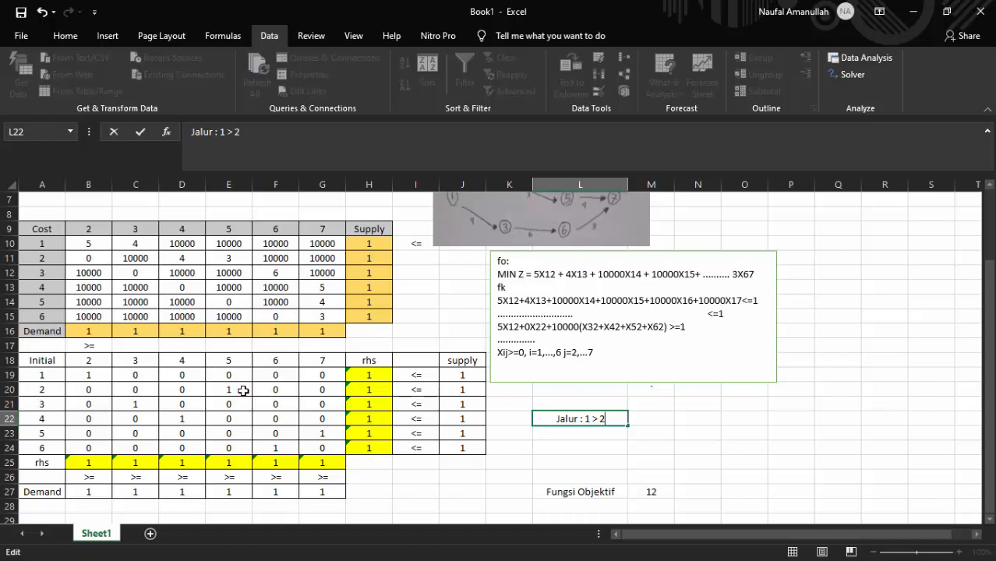
pyautogui.write('z>')
pyautogui.press('BackSpace')
pyautogui.press('BackSpace')
pyautogui.write('> 5')
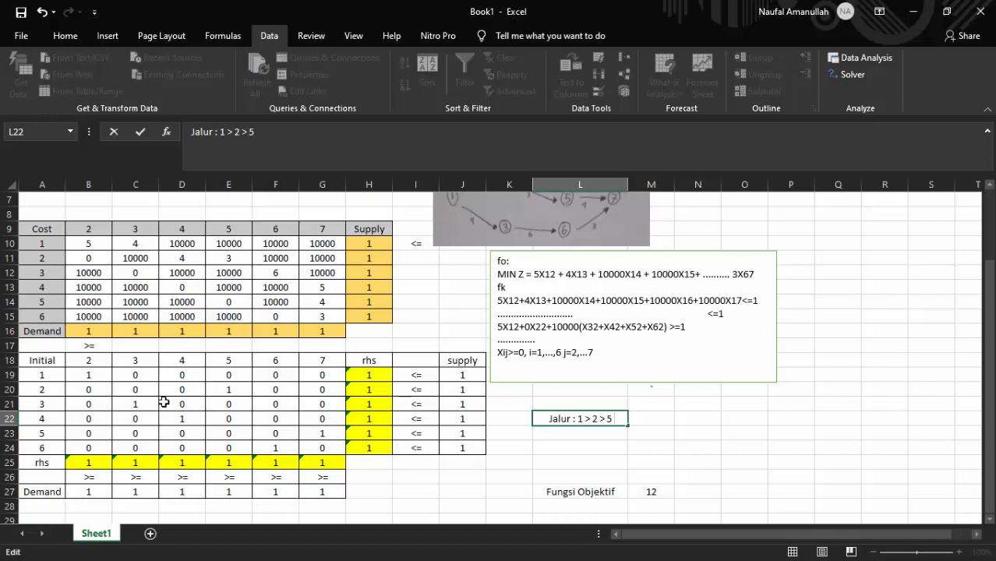
pyautogui.write('>7')
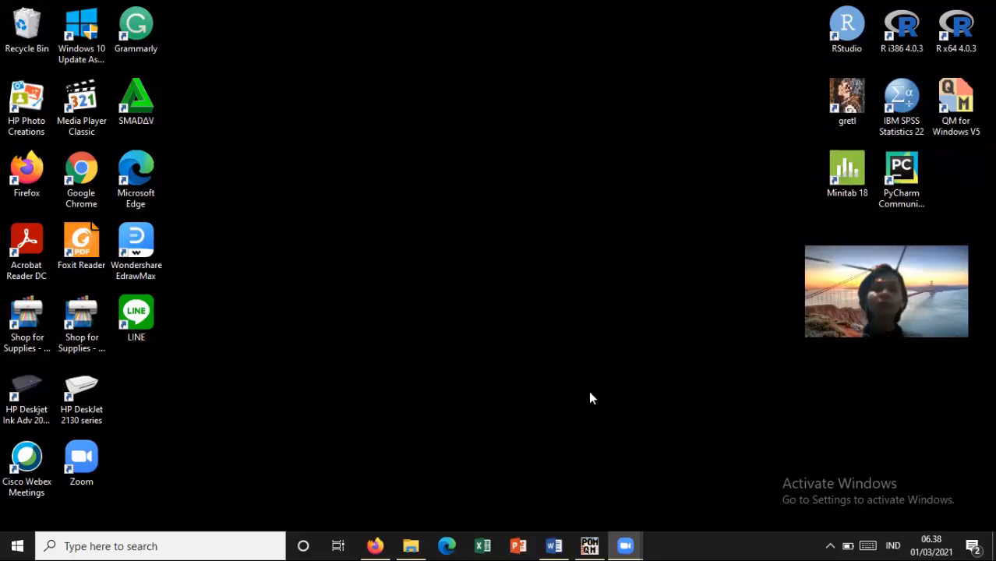
# - Switch to Firefox and look over the QM for Windows 5.2 download page, including its download link, before minimising the browser
pyautogui.click(377, 544)
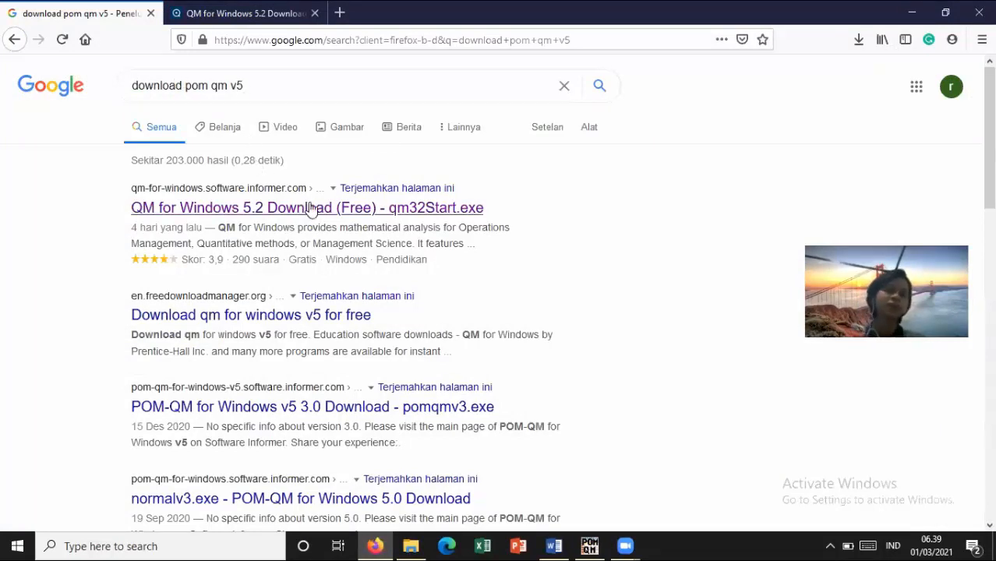
pyautogui.click(193, 8)
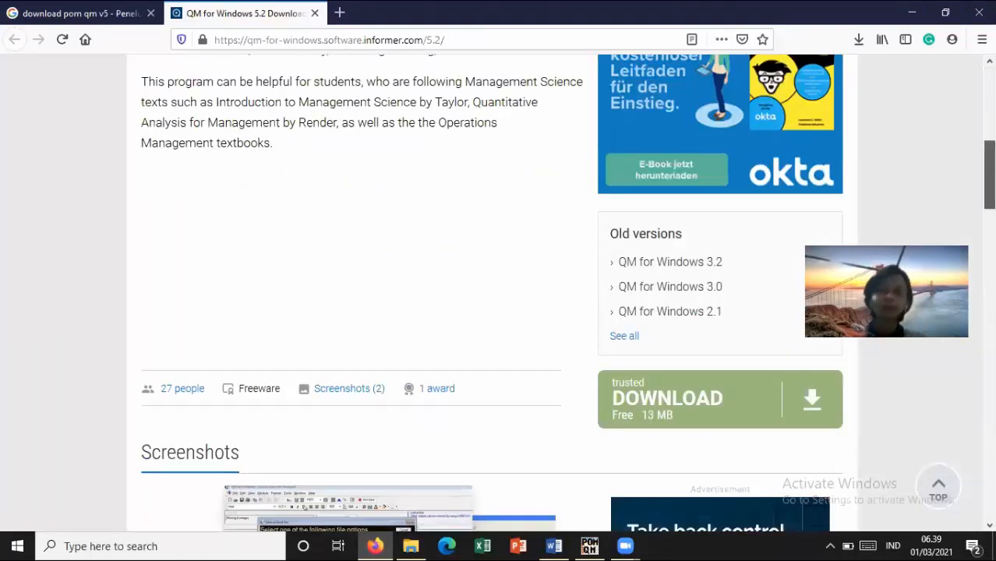
pyautogui.scroll(6, 499, 293)
pyautogui.scroll(-1, 498, 293)
pyautogui.scroll(1, 497, 294)
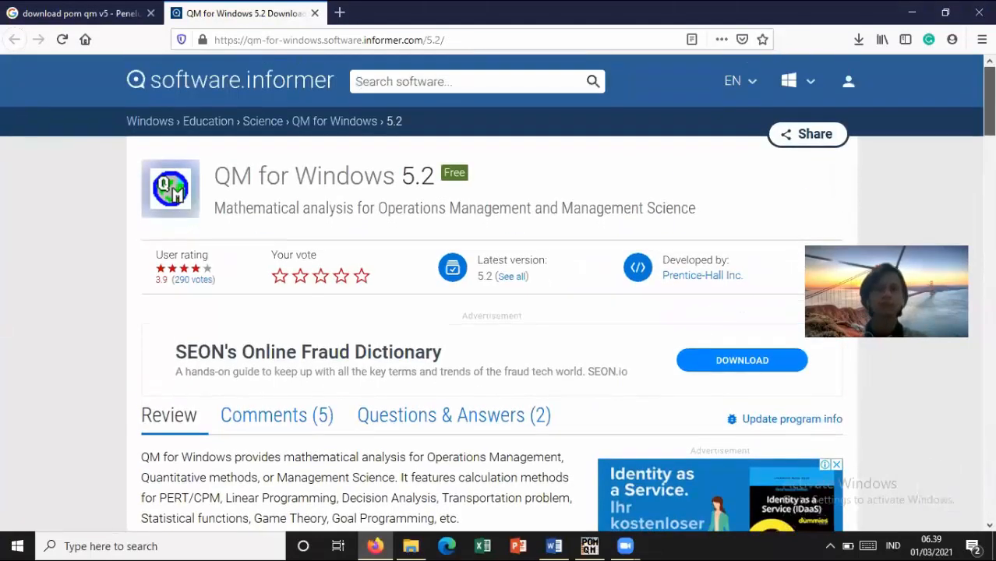
pyautogui.scroll(-8, 499, 293)
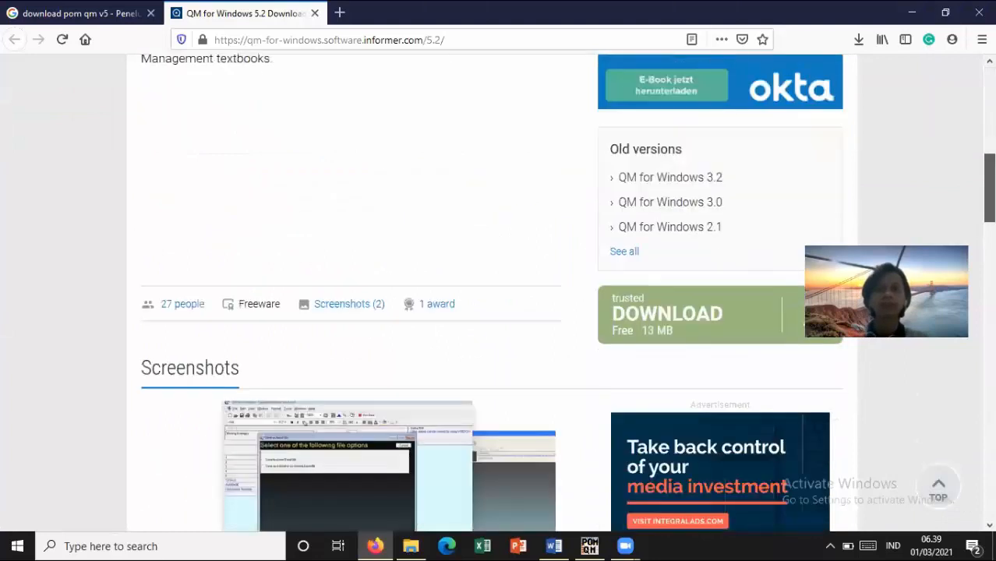
pyautogui.scroll(1, 499, 293)
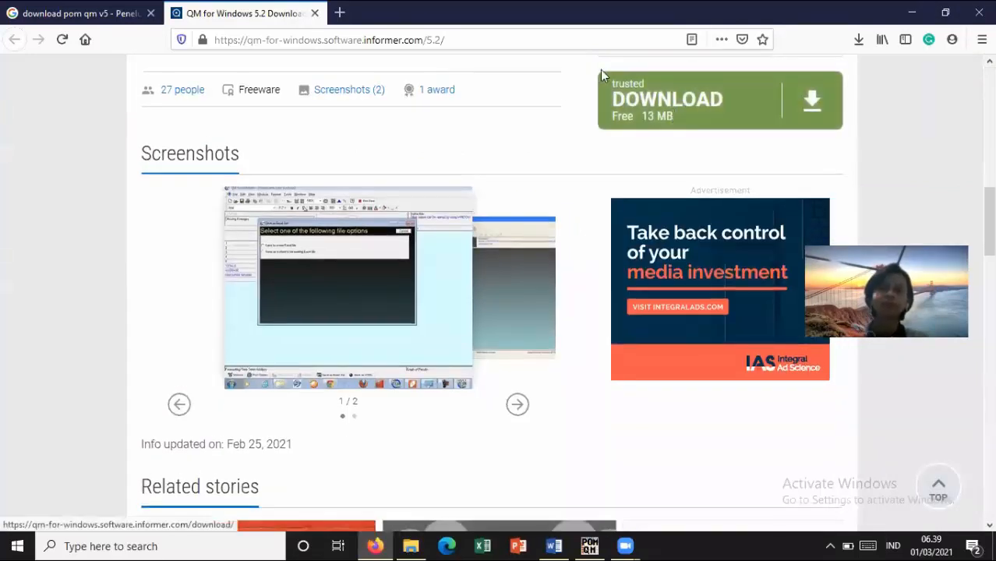
pyautogui.click(917, 9)
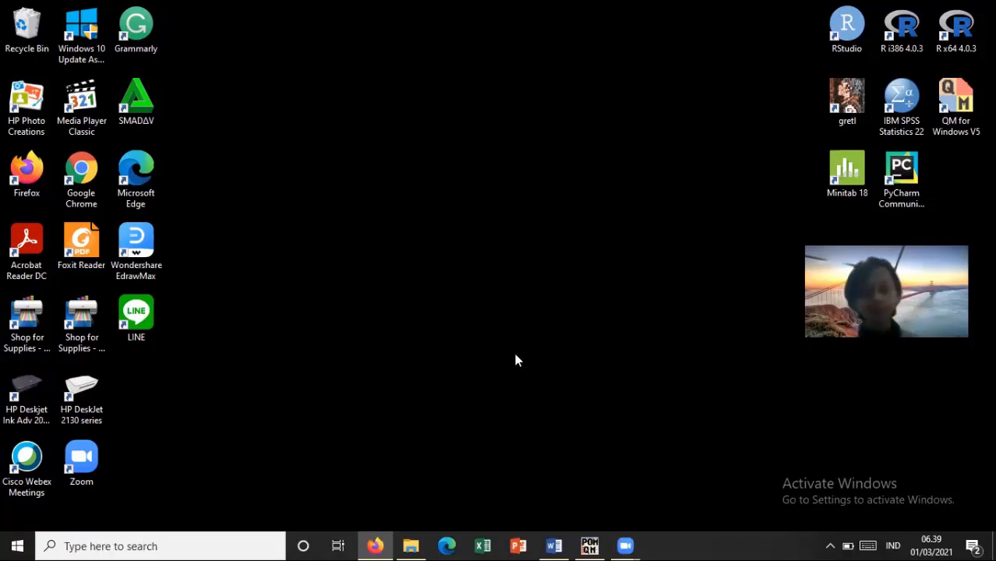
# - Open QM for Windows V5, and bring up the Shortest Path network diagram in Word
pyautogui.click(586, 545)
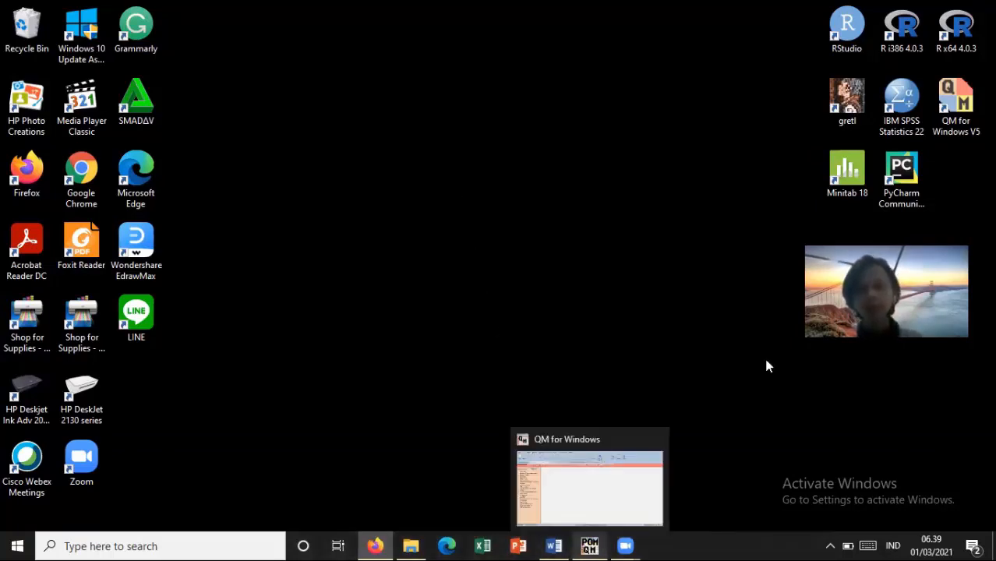
pyautogui.doubleClick(945, 124)
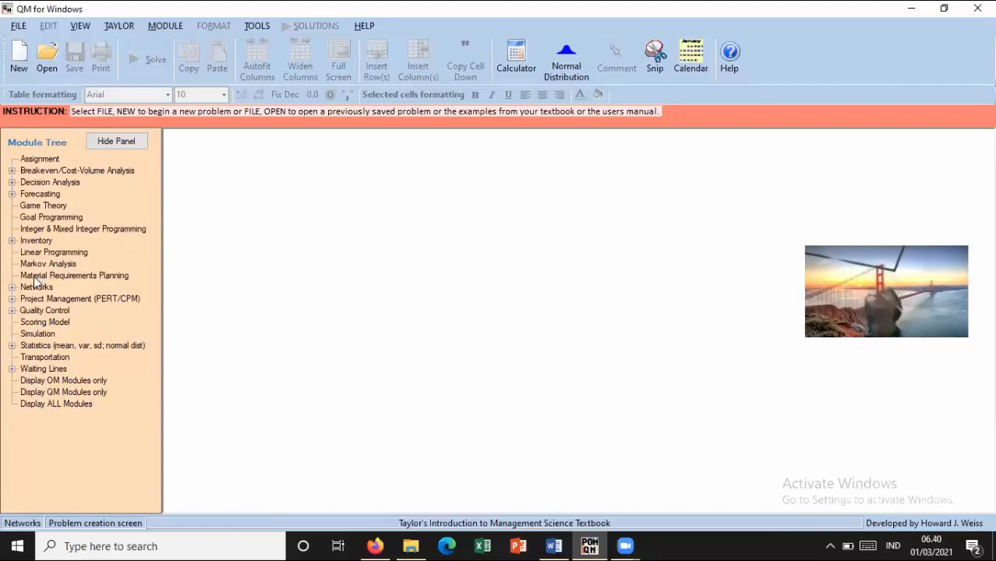
pyautogui.click(557, 546)
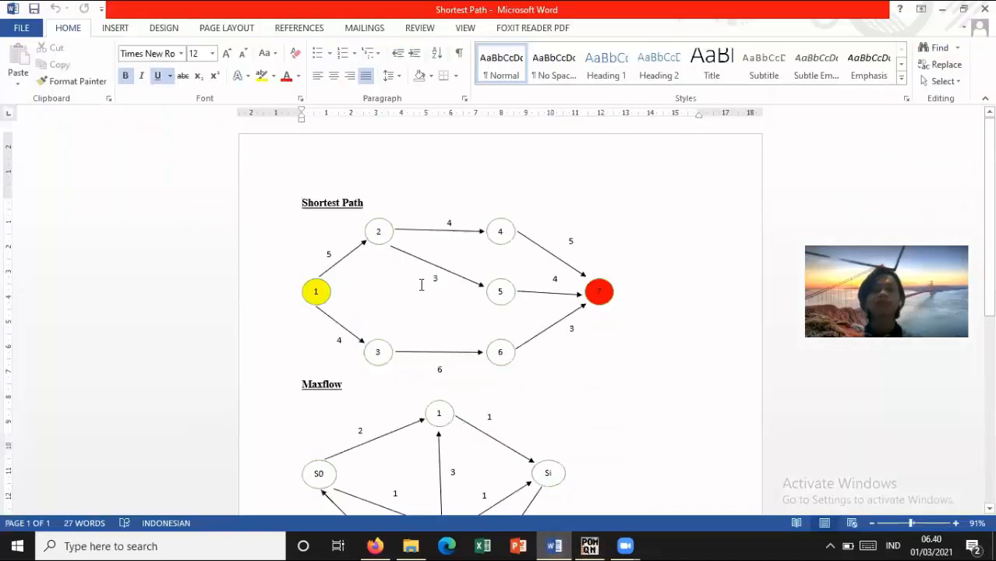